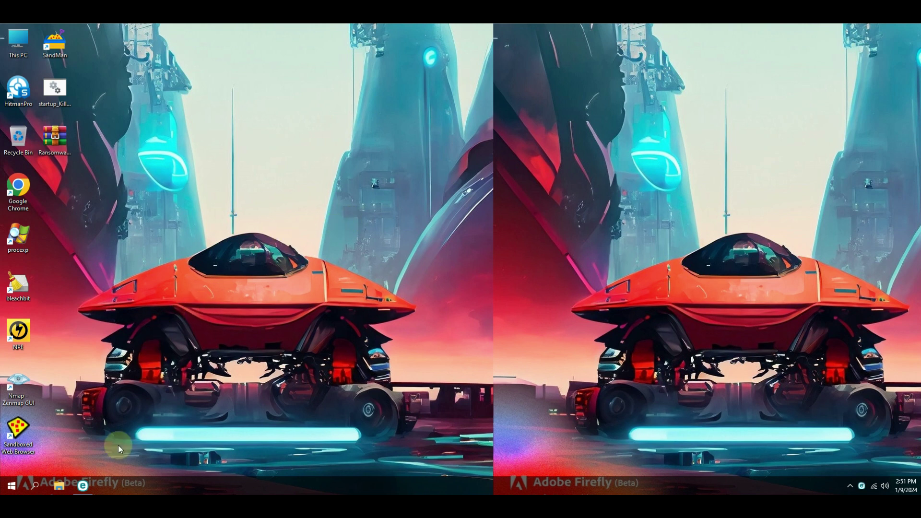
# Open ESET, switch its theme to Light mode and start a full computer scan
pyautogui.click(83, 485)
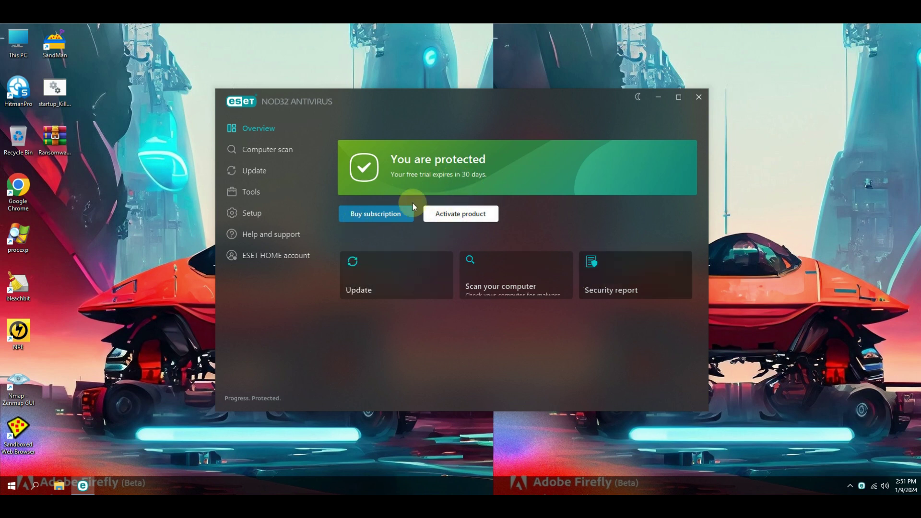
pyautogui.click(638, 97)
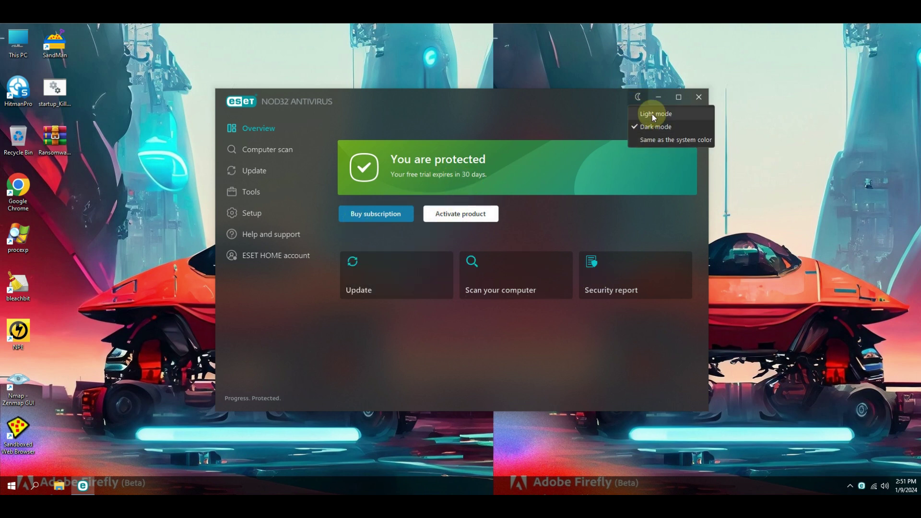
pyautogui.click(653, 114)
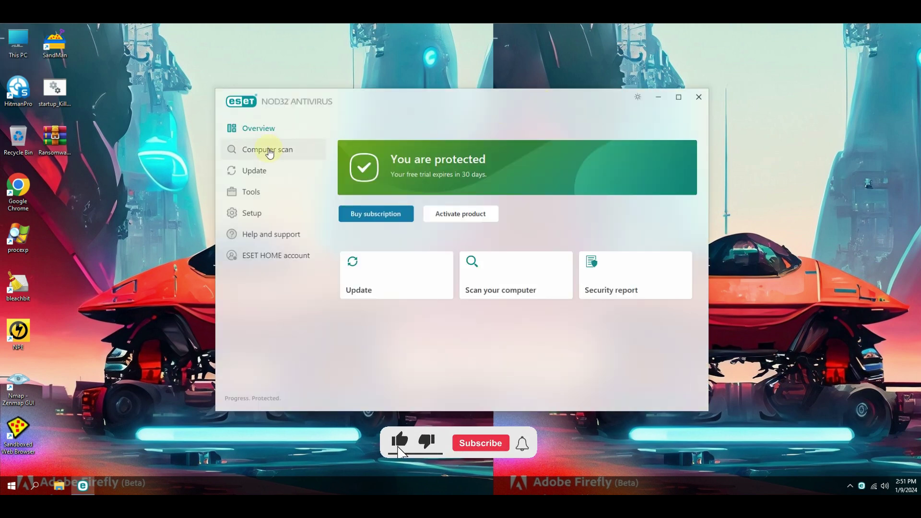
pyautogui.click(267, 149)
pyautogui.click(596, 155)
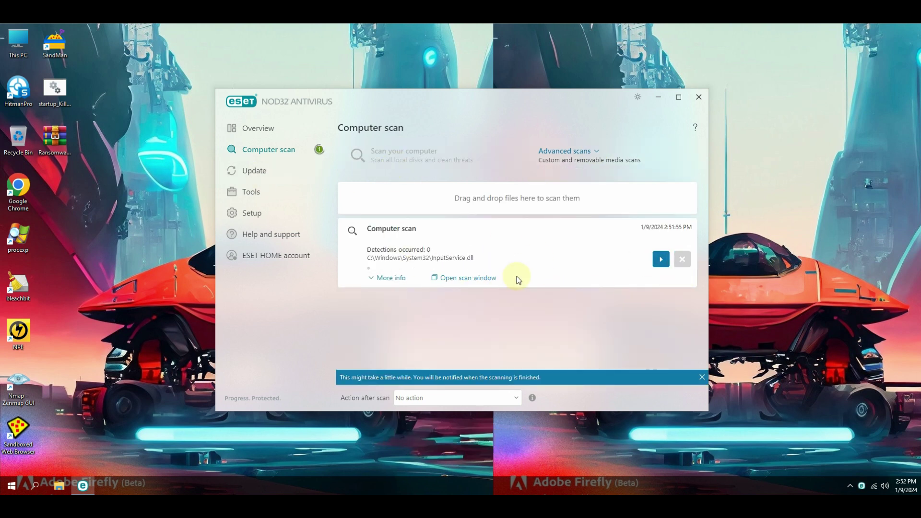
# Stop the running computer scan and go to the Update status page
pyautogui.click(683, 260)
pyautogui.click(661, 260)
pyautogui.click(255, 171)
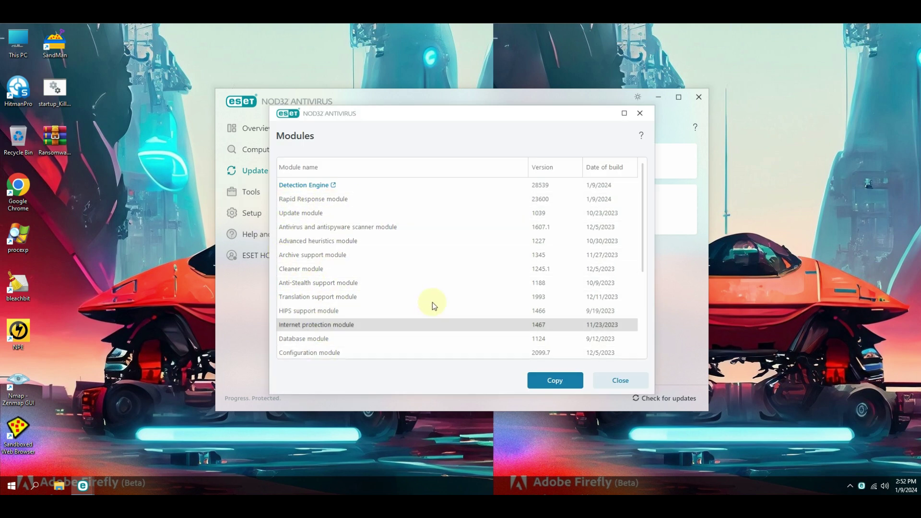
pyautogui.scroll(-2, 432, 303)
pyautogui.scroll(-1, 355, 308)
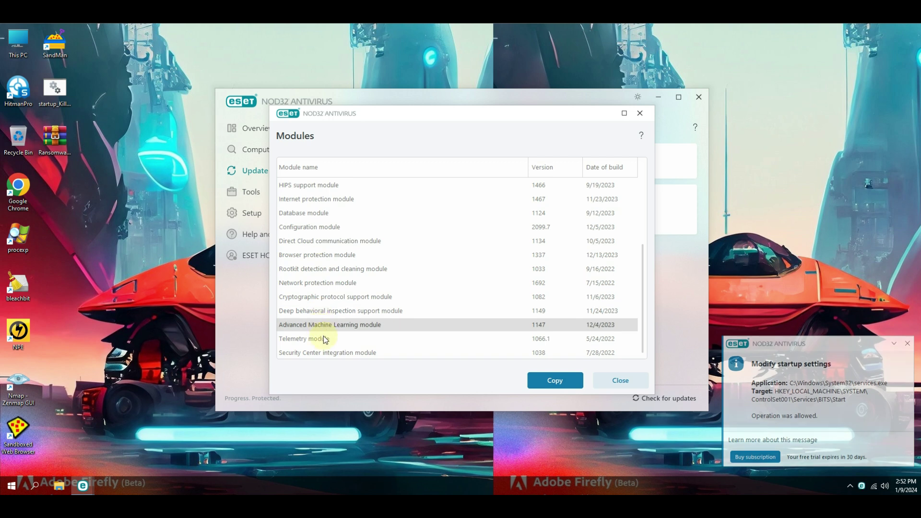
# Close the modules list, maximize the window and inspect running processes like efwd.exe
pyautogui.click(600, 382)
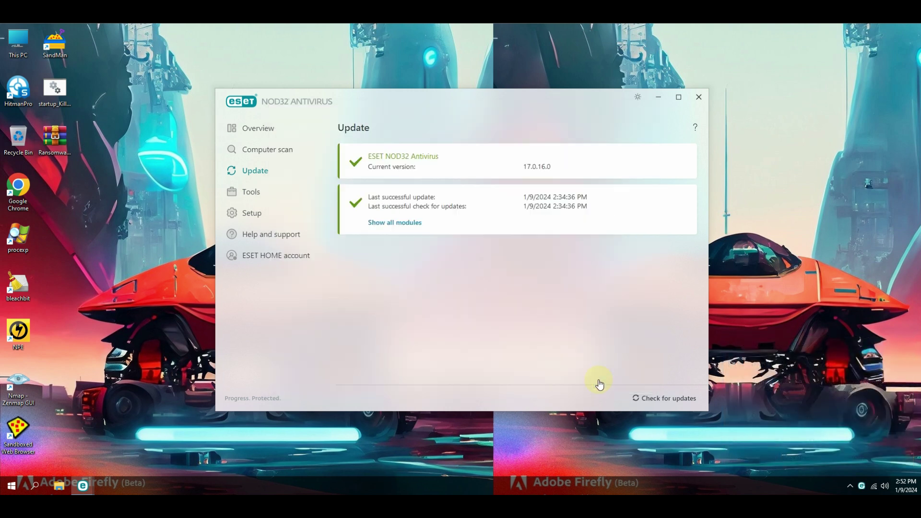
pyautogui.click(252, 192)
pyautogui.click(572, 155)
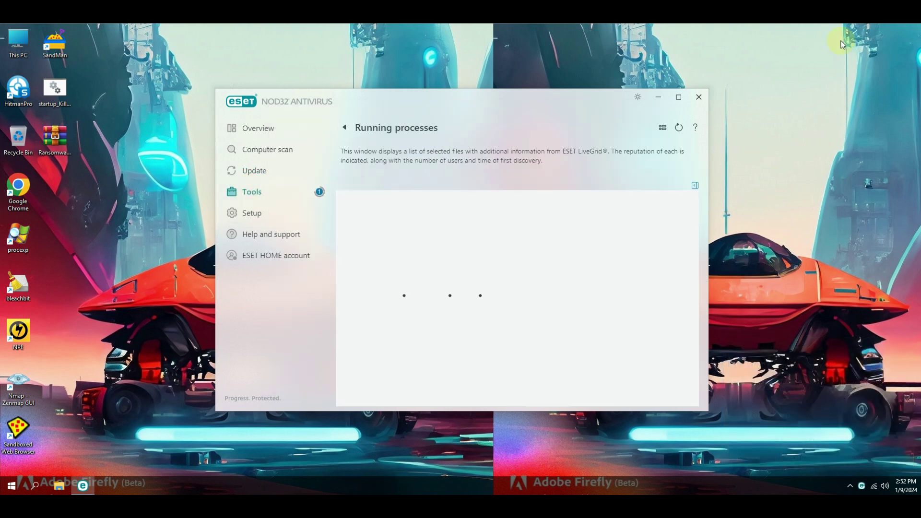
pyautogui.moveTo(533, 96); pyautogui.dragTo(533, 70)
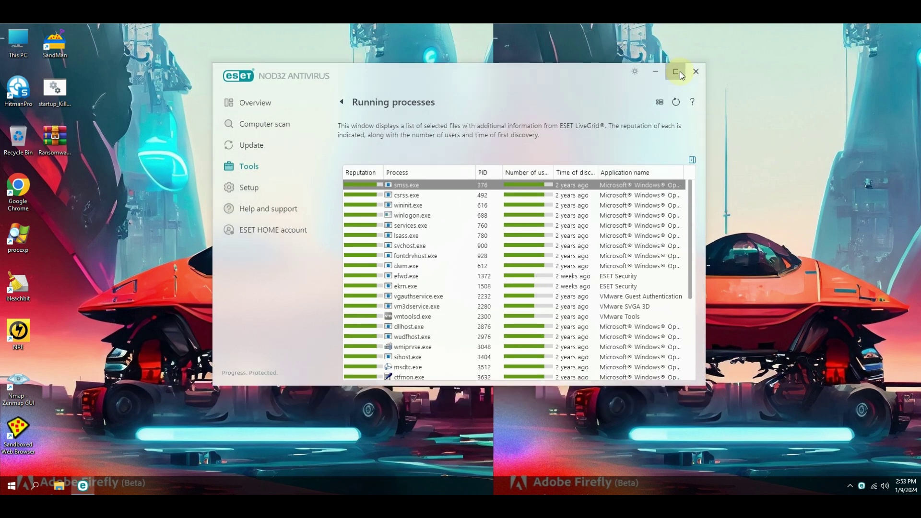
pyautogui.click(678, 71)
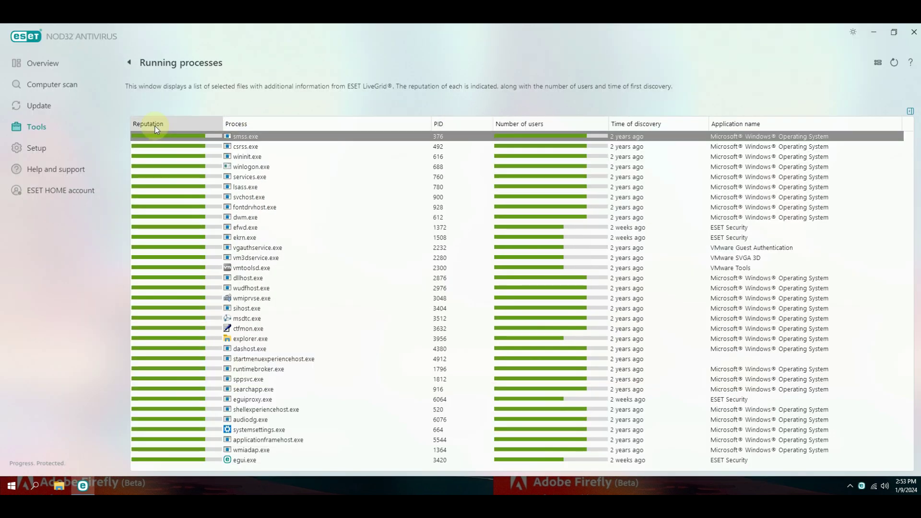
pyautogui.click(315, 230)
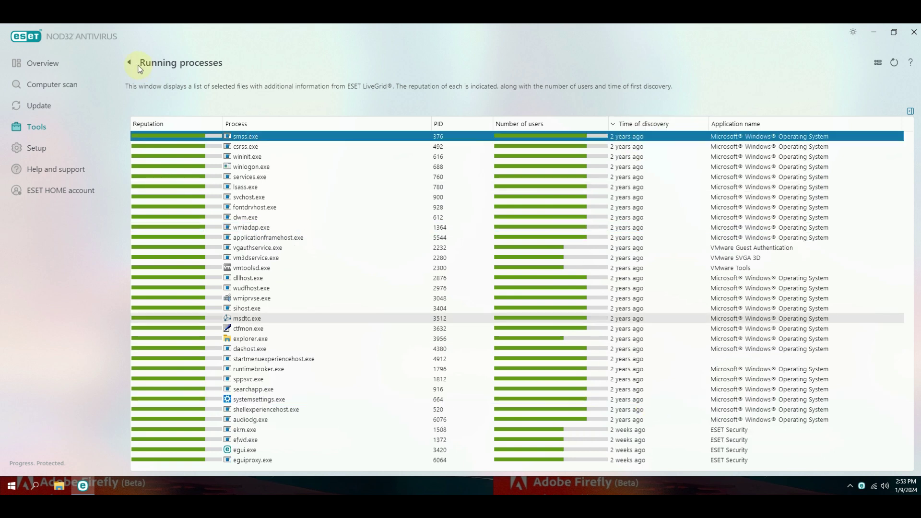
pyautogui.press('BackSpace')
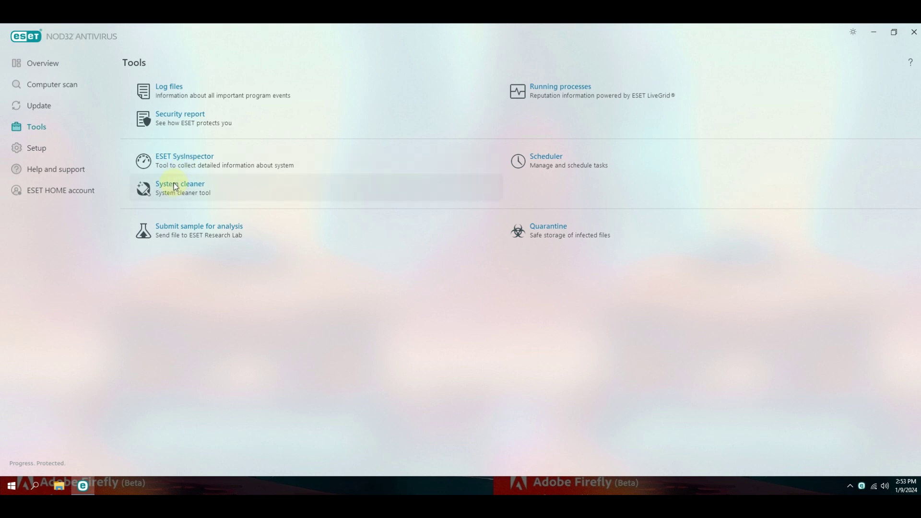
# Review System cleaner's changed security settings and cancel a SysInspector snapshot
pyautogui.click(186, 183)
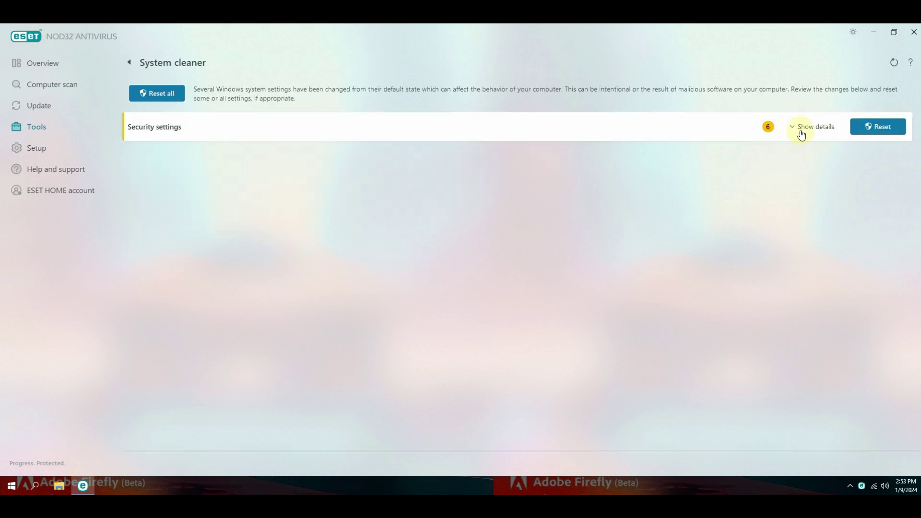
pyautogui.click(801, 134)
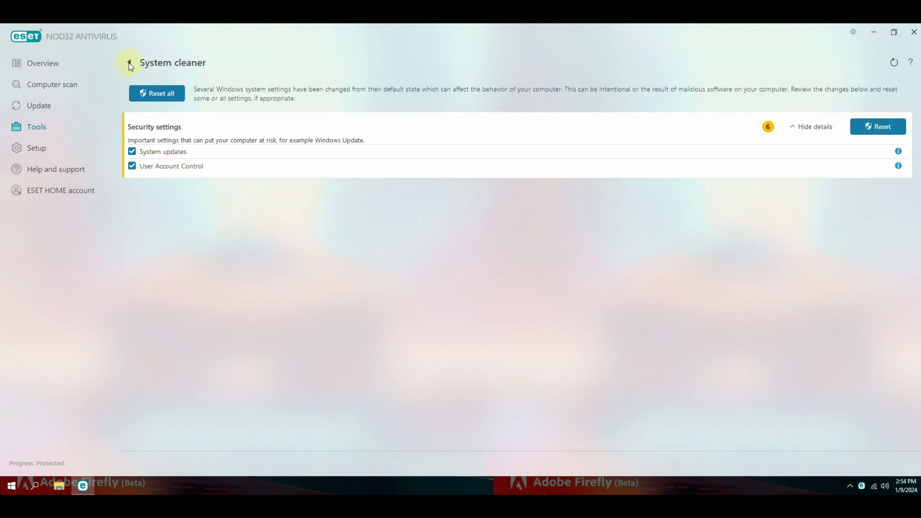
pyautogui.click(129, 64)
pyautogui.click(174, 154)
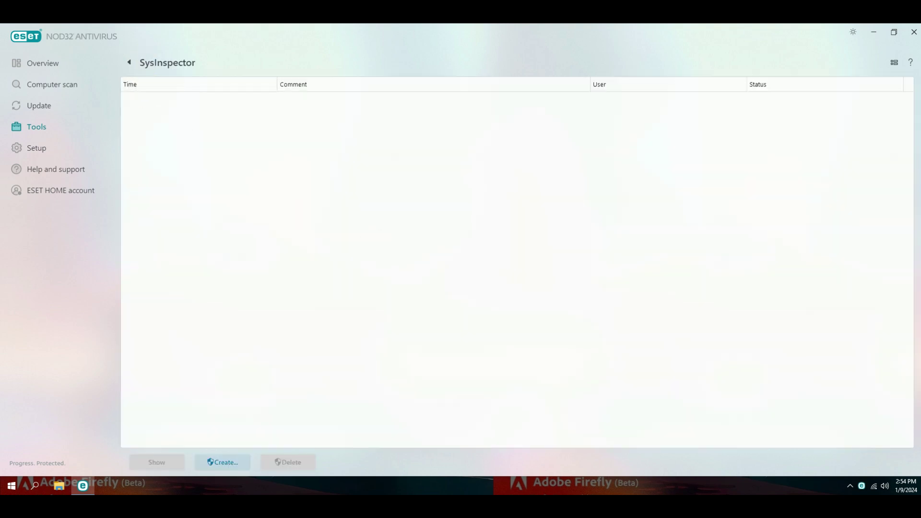
pyautogui.click(223, 464)
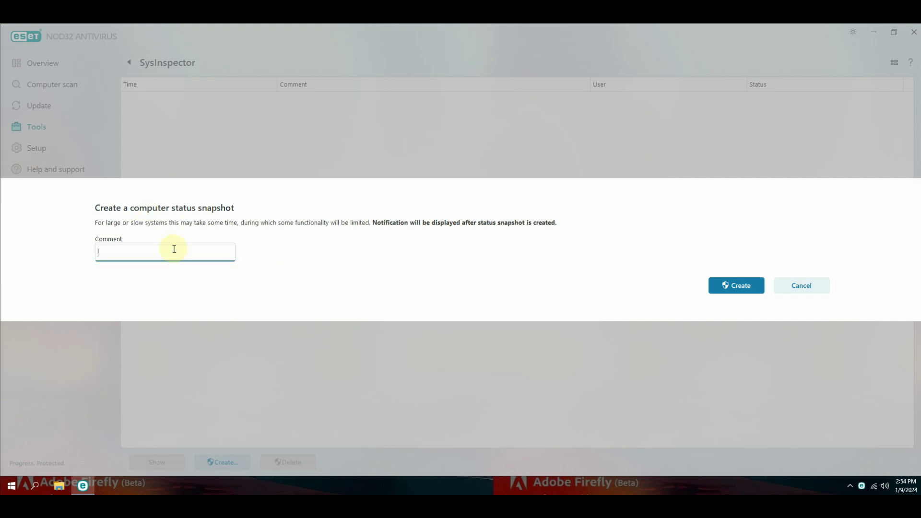
pyautogui.write('juoi')
pyautogui.click(802, 286)
pyautogui.click(38, 130)
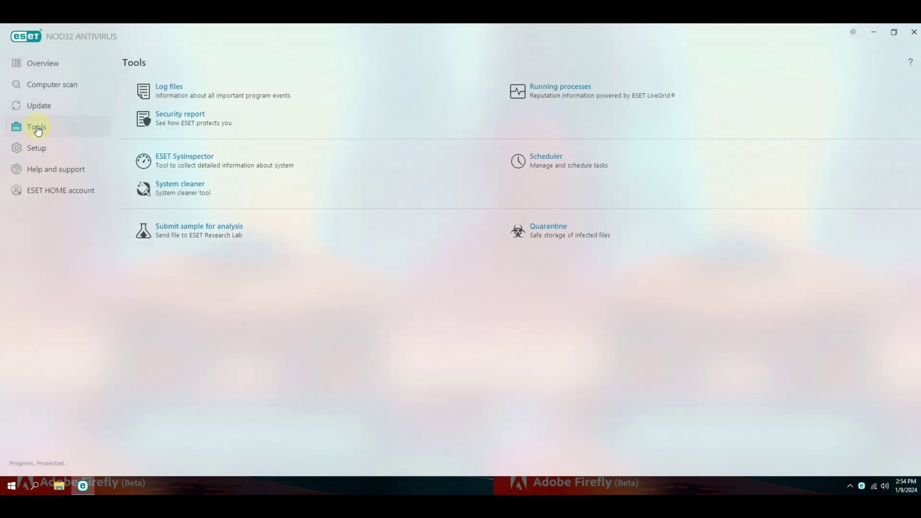
# Browse Detection engine settings: Exclusions, Advanced options, Network traffic scanner and Cloud-based protection
pyautogui.click(38, 148)
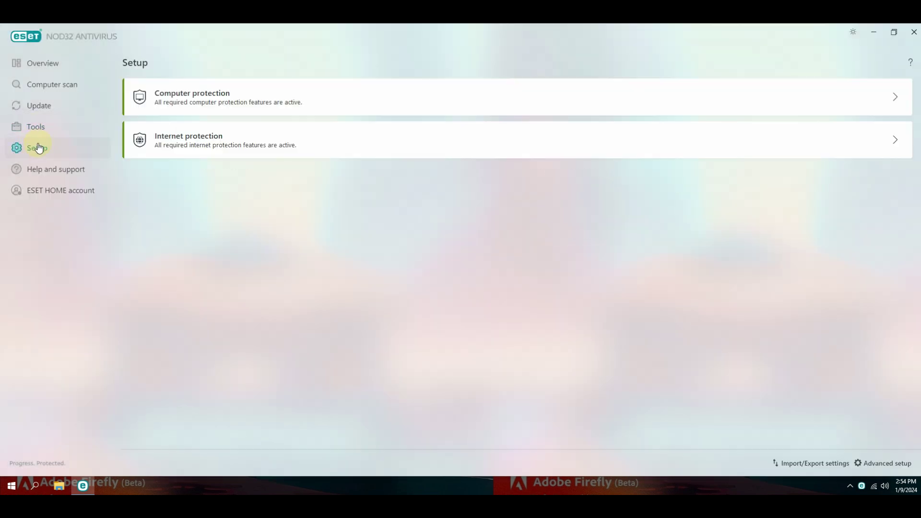
pyautogui.click(293, 105)
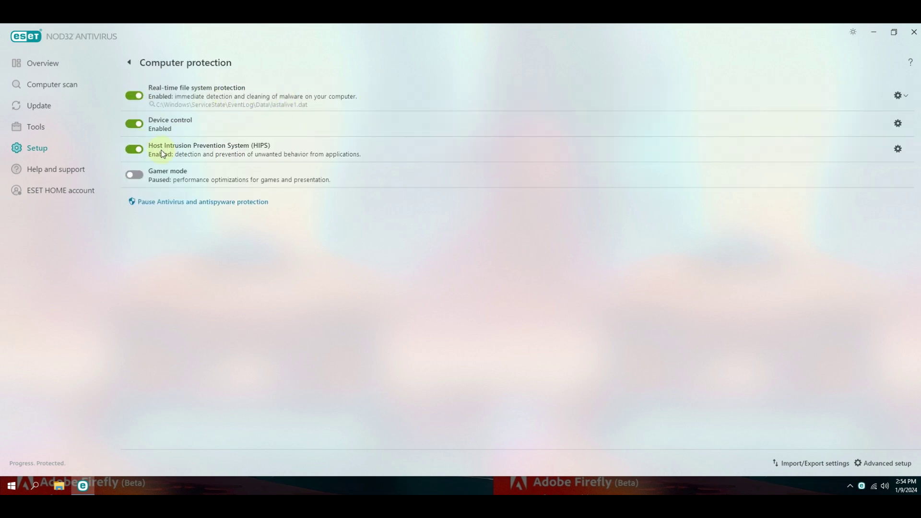
pyautogui.click(904, 99)
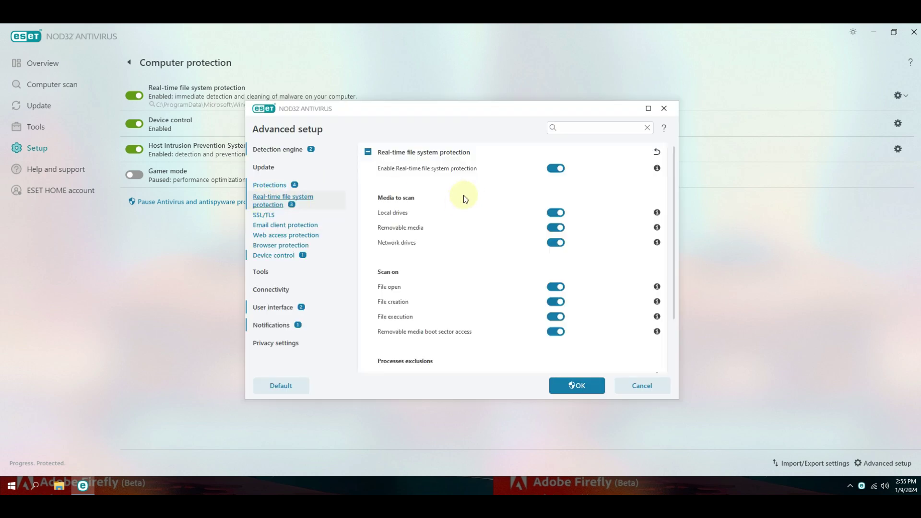
pyautogui.scroll(-3, 464, 195)
pyautogui.scroll(3, 431, 191)
pyautogui.click(265, 151)
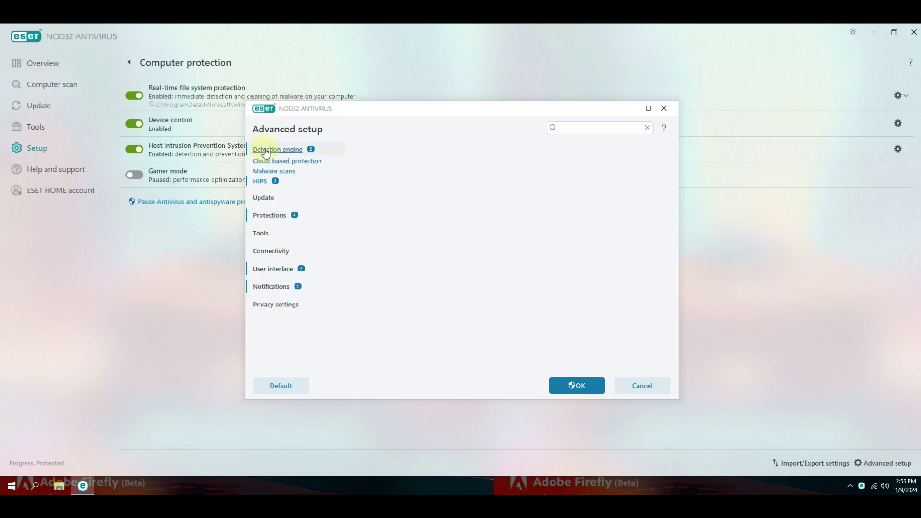
pyautogui.click(409, 154)
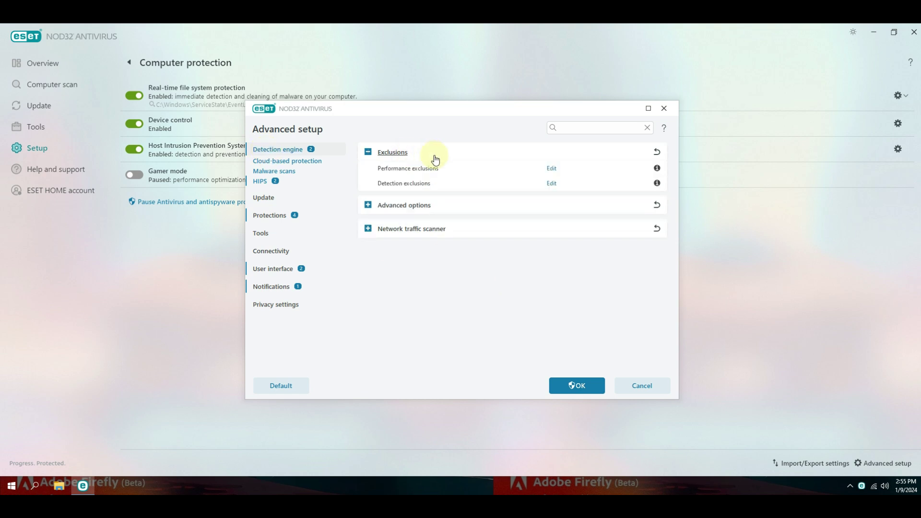
pyautogui.click(458, 207)
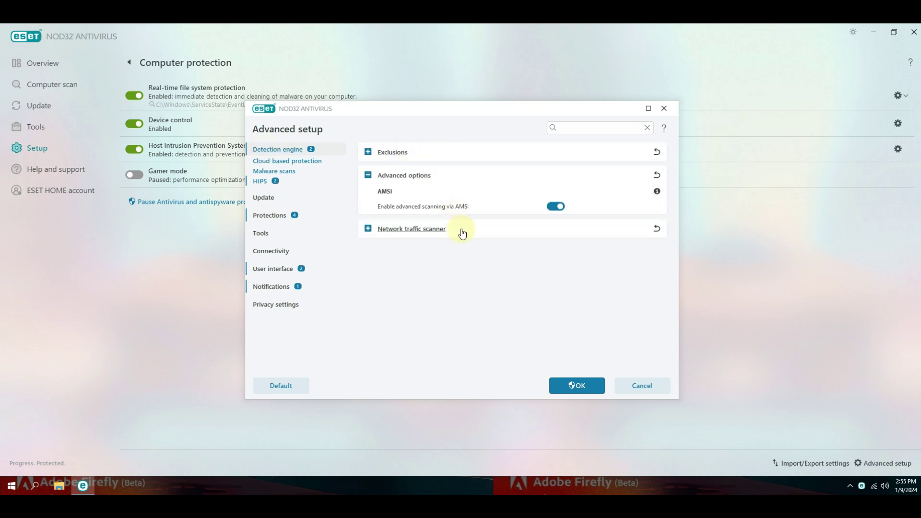
pyautogui.click(462, 230)
pyautogui.click(289, 162)
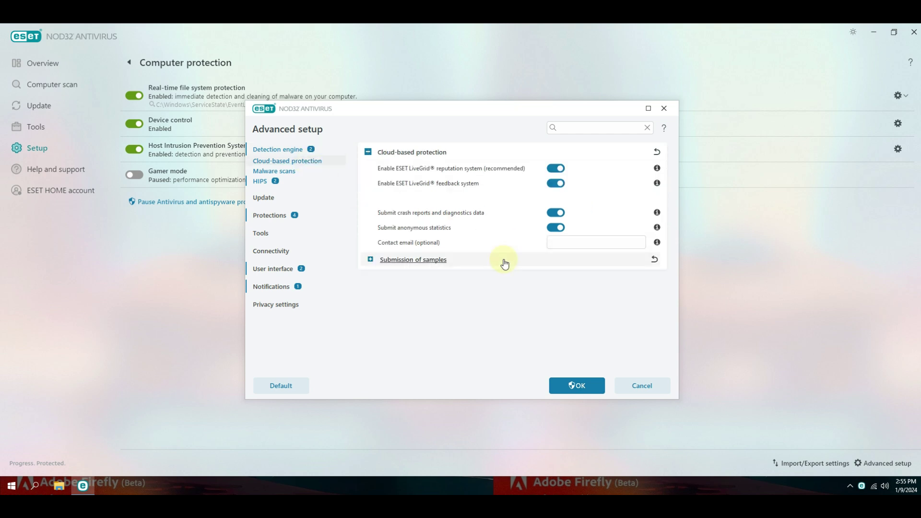
# Enable Document protection under Malware scans, expanding its ThreatSense options, then view HIPS
pyautogui.click(274, 173)
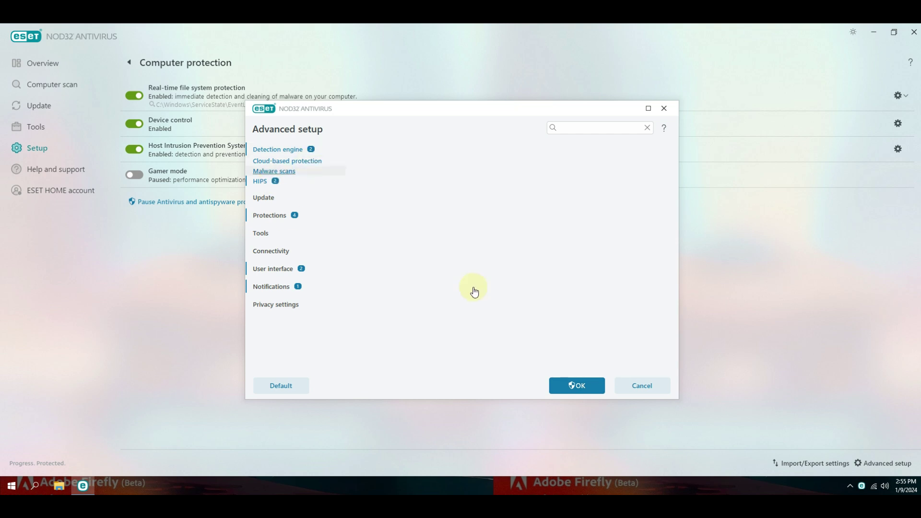
pyautogui.click(444, 272)
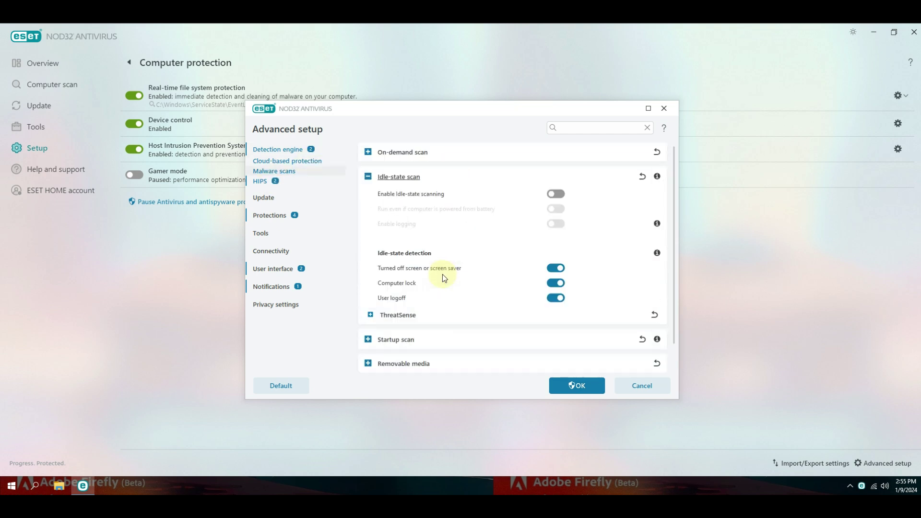
pyautogui.click(448, 152)
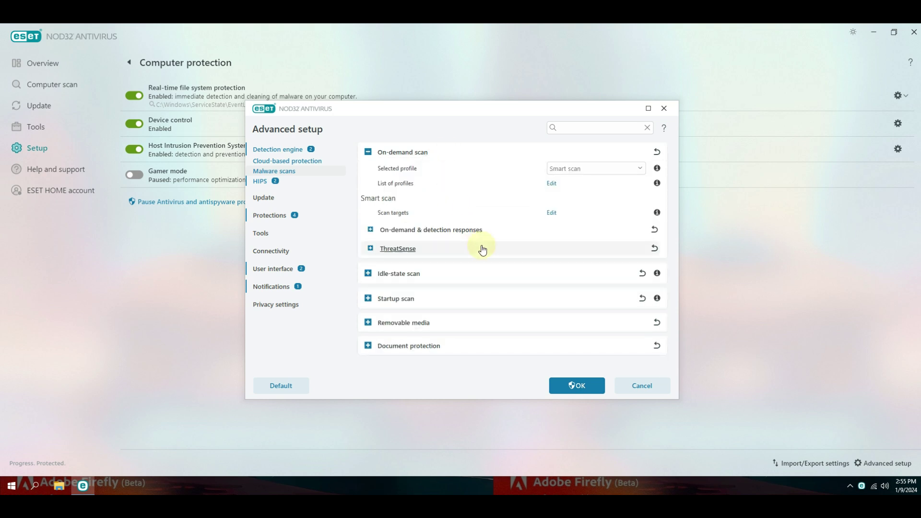
pyautogui.click(471, 301)
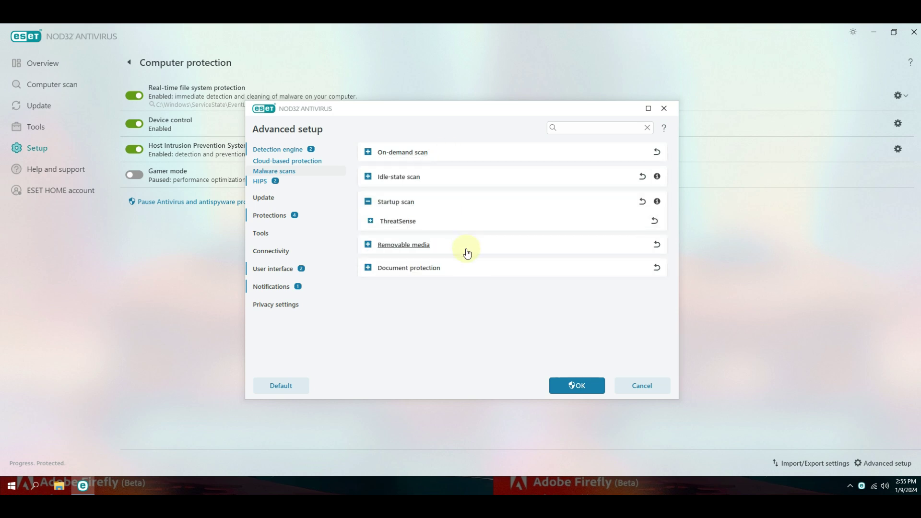
pyautogui.click(415, 271)
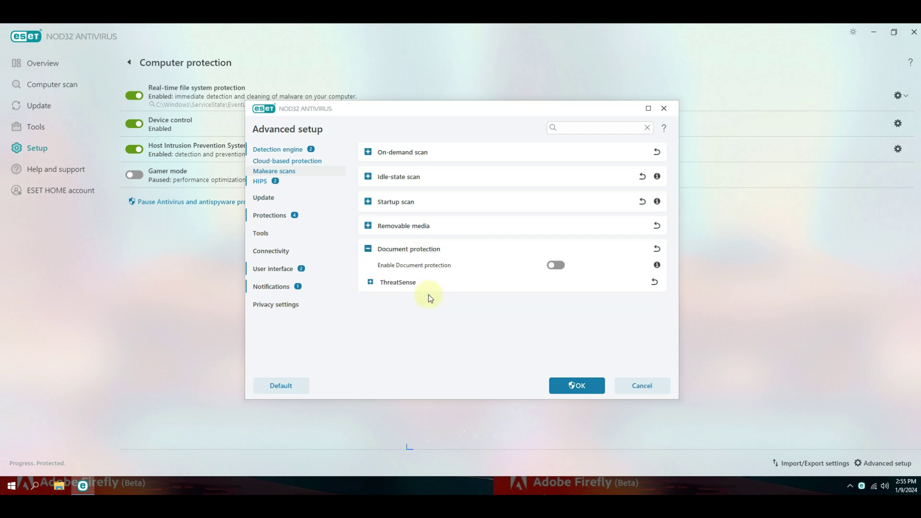
pyautogui.click(554, 264)
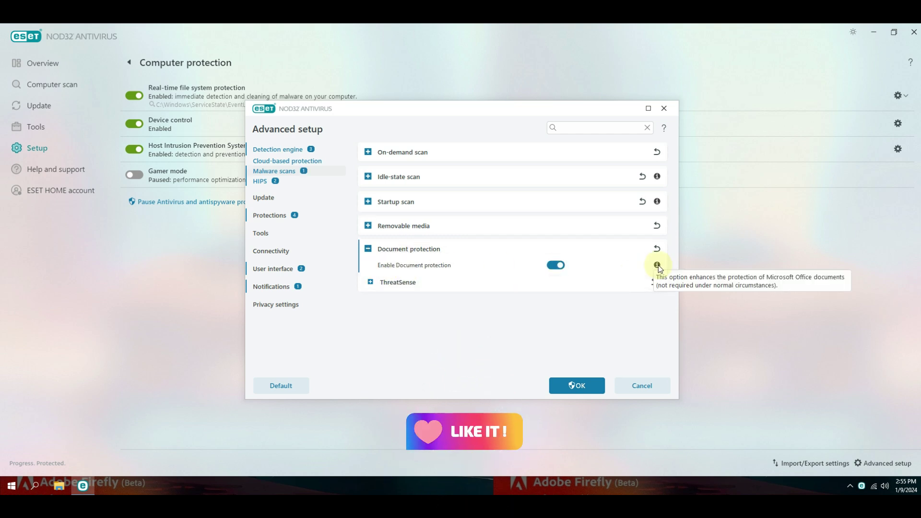
pyautogui.click(398, 283)
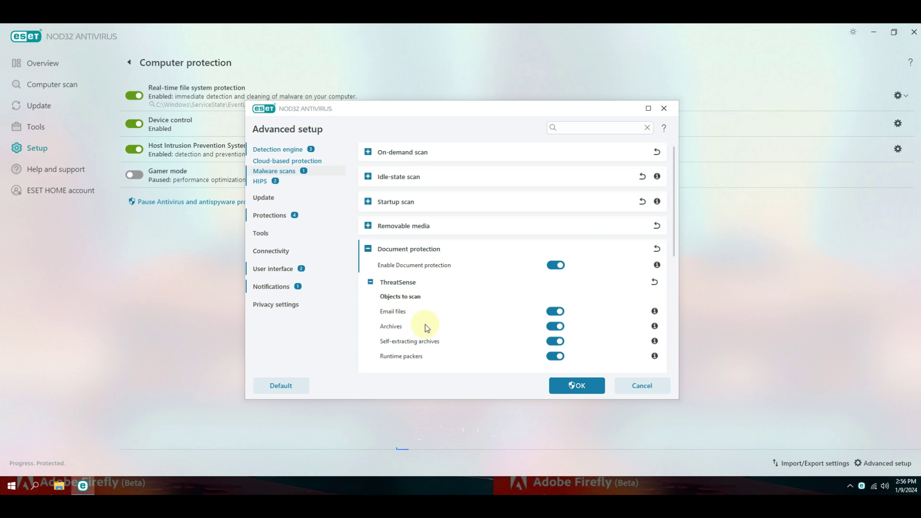
pyautogui.scroll(-1, 425, 323)
pyautogui.scroll(-1, 425, 322)
pyautogui.scroll(-2, 426, 323)
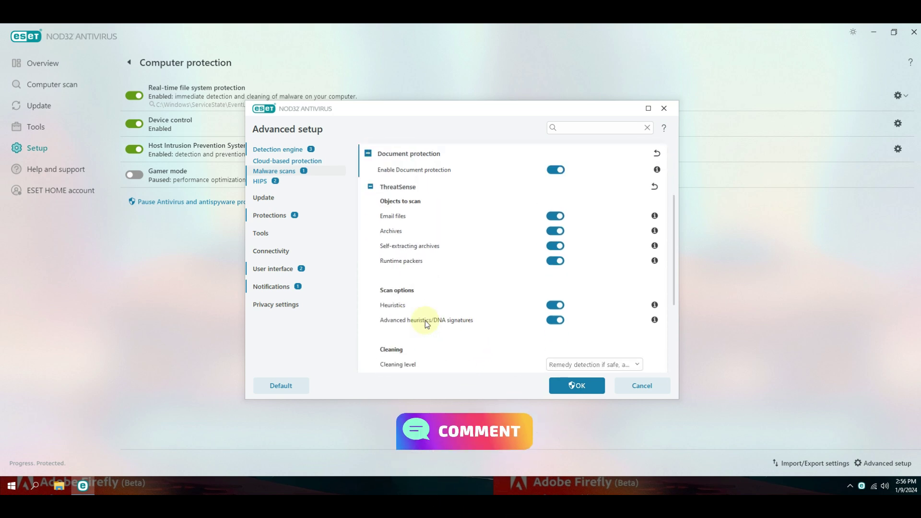
pyautogui.scroll(-3, 425, 323)
pyautogui.click(260, 182)
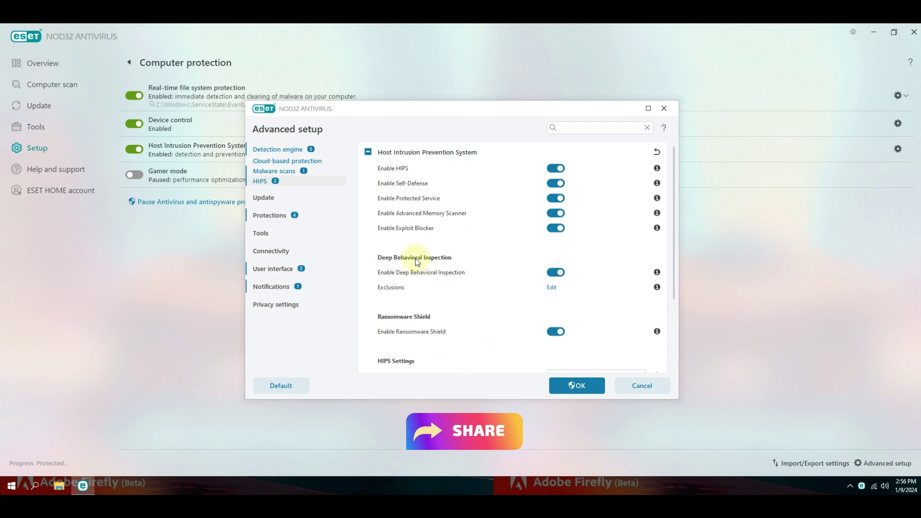
pyautogui.scroll(-1, 436, 228)
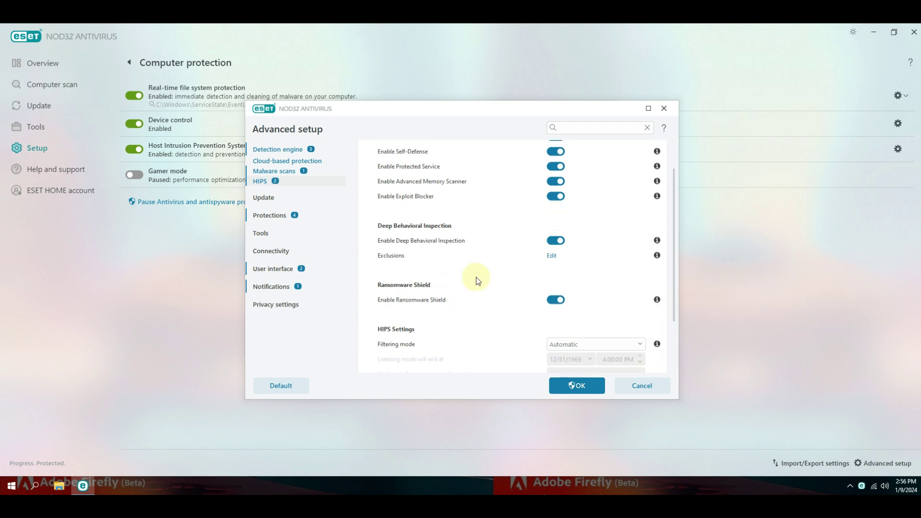
pyautogui.scroll(-1, 471, 279)
# Review HIPS filtering modes and advanced options, Update settings and real-time file system protection
pyautogui.click(613, 326)
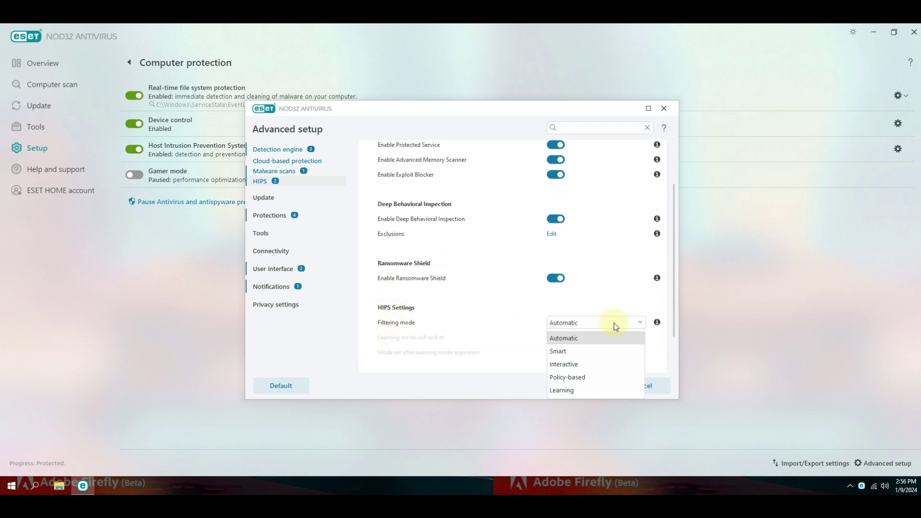
pyautogui.scroll(-1, 622, 299)
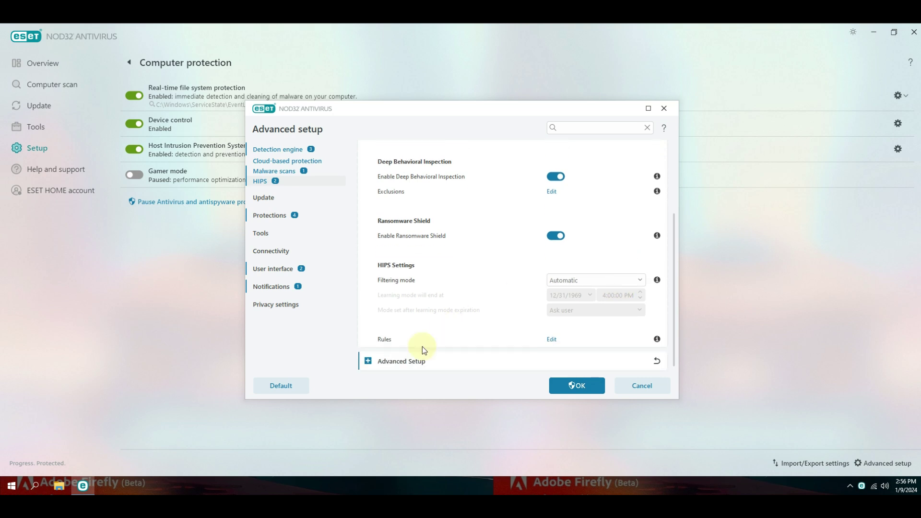
pyautogui.click(404, 361)
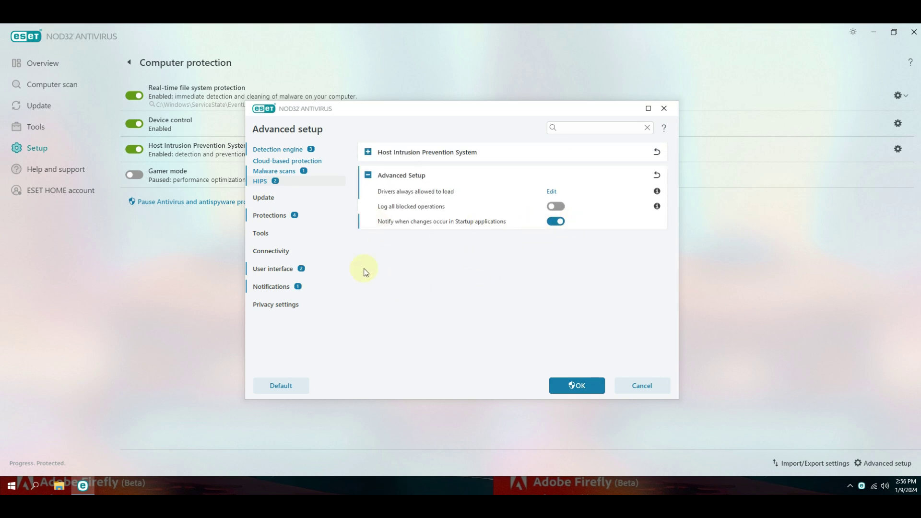
pyautogui.click(264, 199)
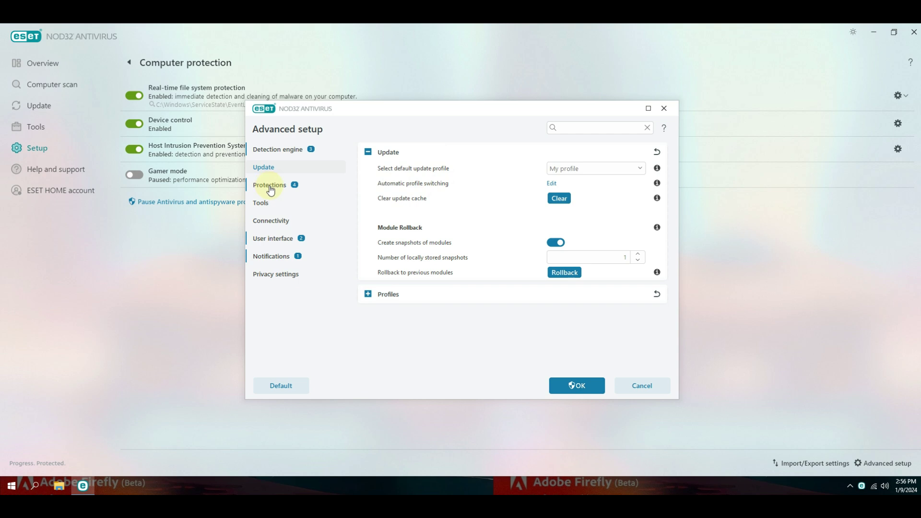
pyautogui.click(270, 188)
pyautogui.click(268, 204)
pyautogui.scroll(-2, 428, 208)
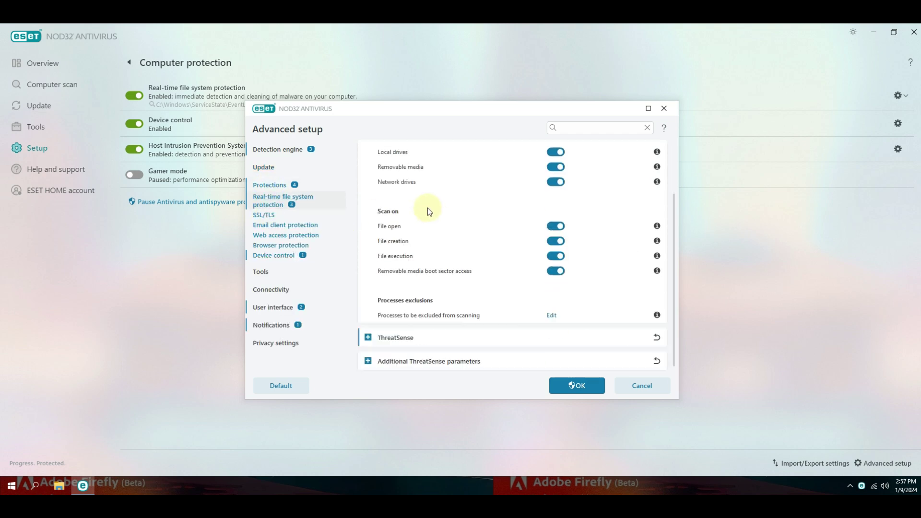
pyautogui.scroll(10, 442, 230)
pyautogui.scroll(-1, 451, 225)
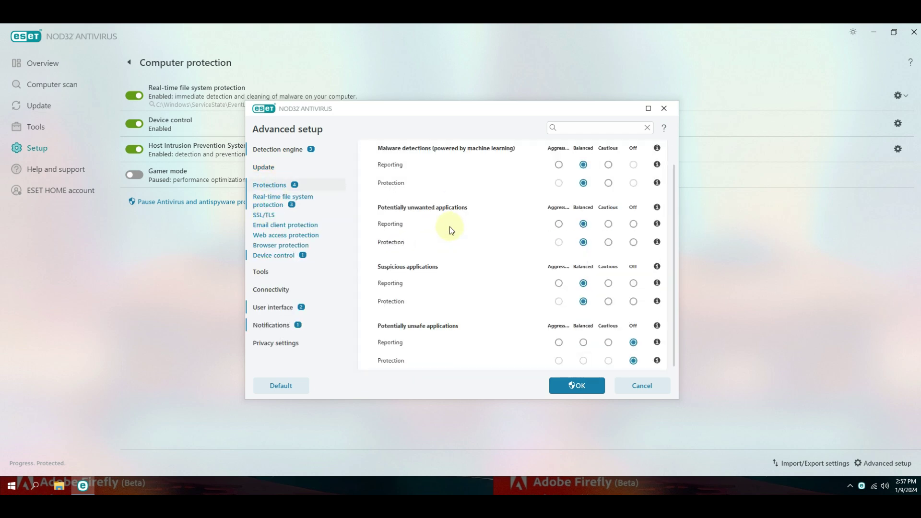
# Review SSL/TLS, web access, browser protection and Device control settings
pyautogui.click(264, 215)
pyautogui.click(266, 236)
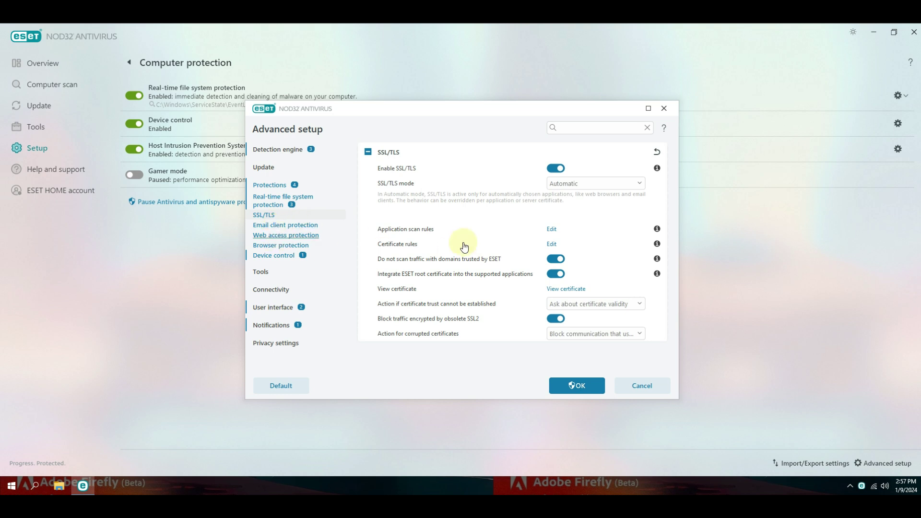
pyautogui.click(278, 246)
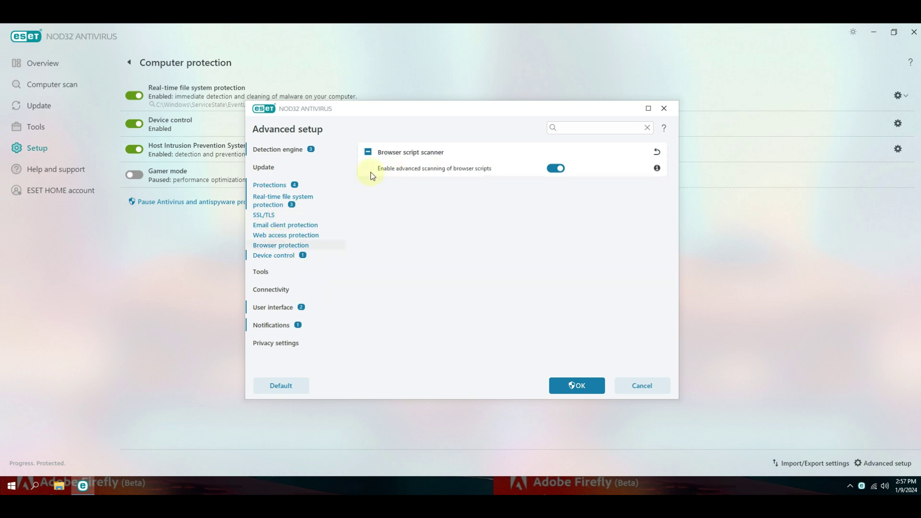
pyautogui.click(278, 256)
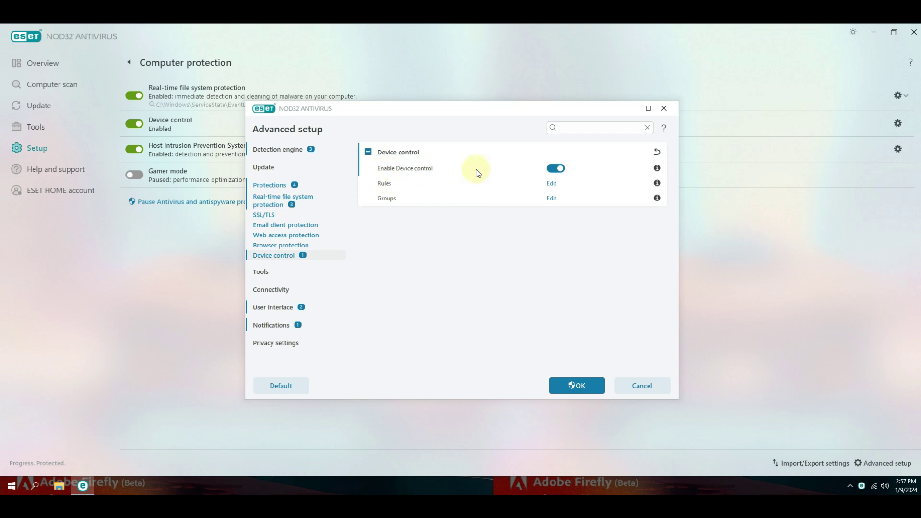
# Review Tools, ESET CMD, log files, Diagnostics, Connectivity, User interface, Notifications and Privacy settings
pyautogui.click(268, 275)
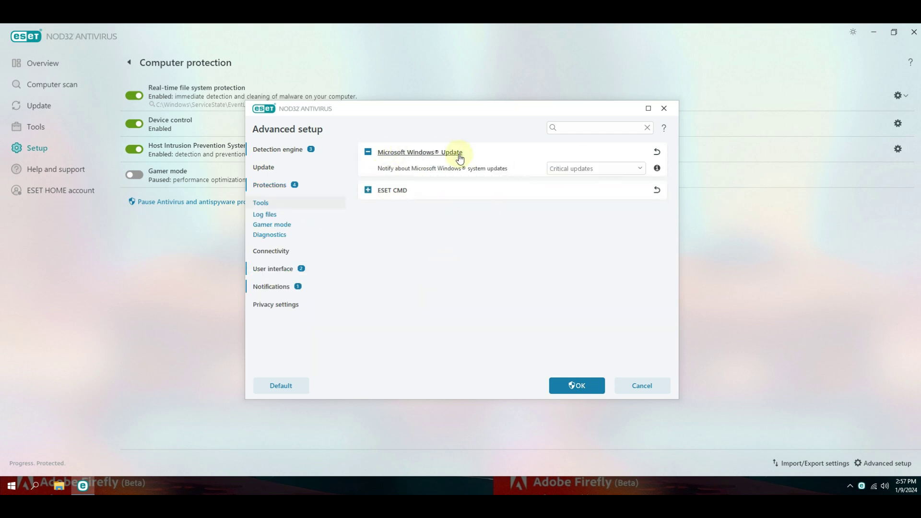
pyautogui.click(368, 201)
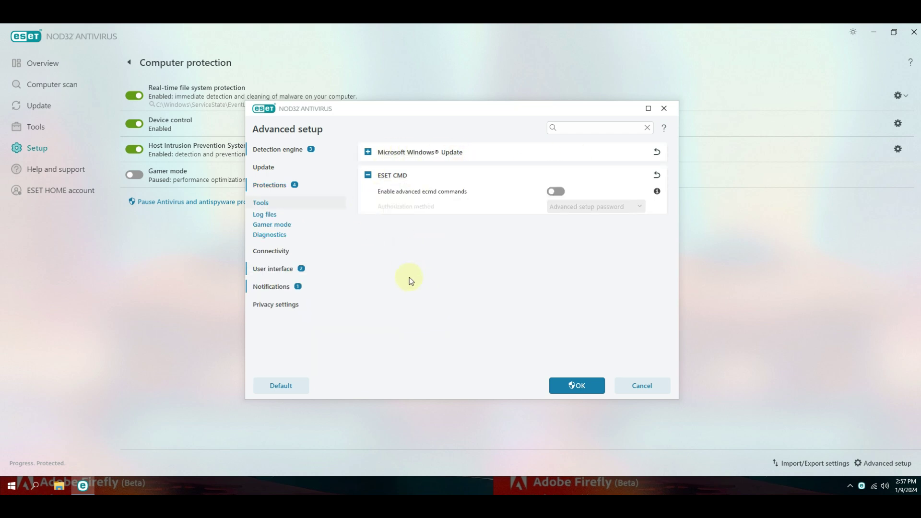
pyautogui.click(265, 215)
pyautogui.click(270, 235)
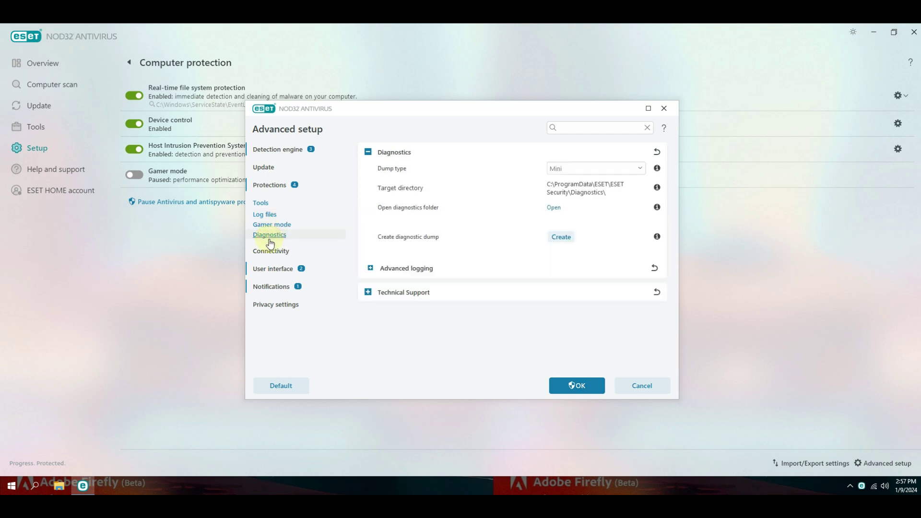
pyautogui.click(270, 251)
pyautogui.click(285, 239)
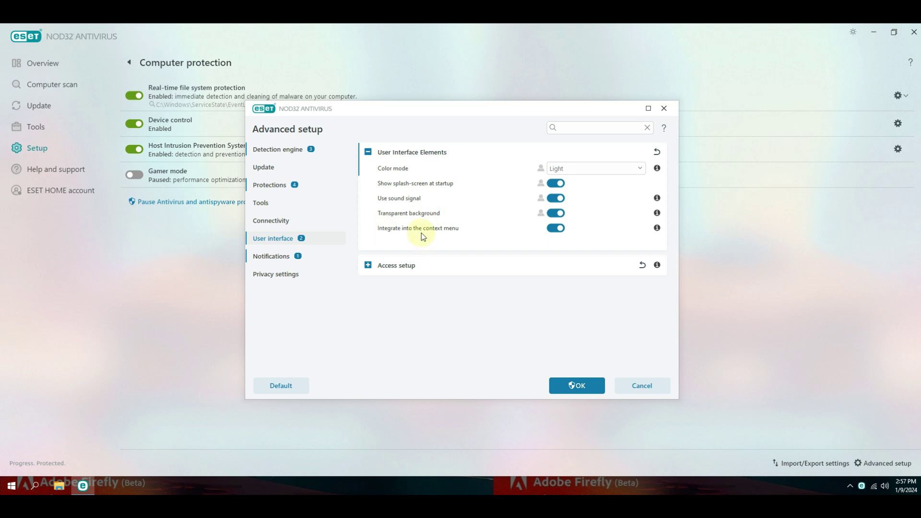
pyautogui.press('Down')
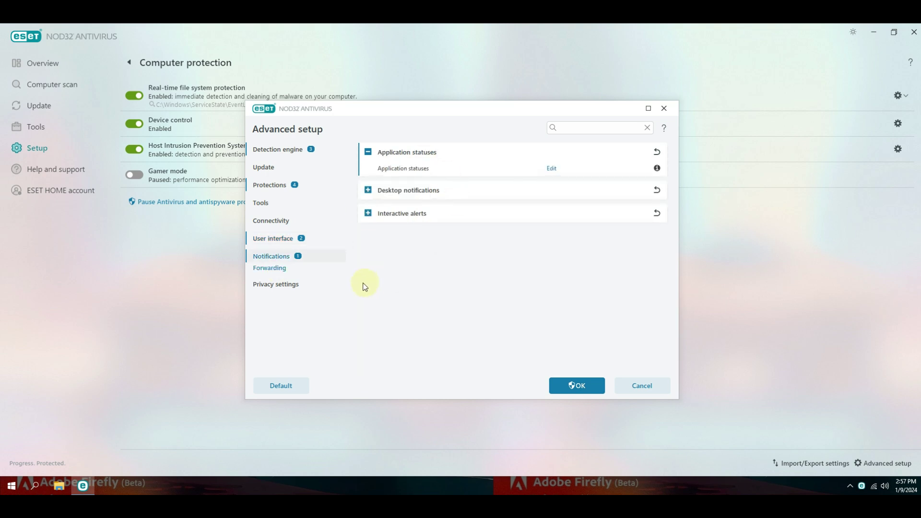
pyautogui.click(296, 277)
pyautogui.click(577, 386)
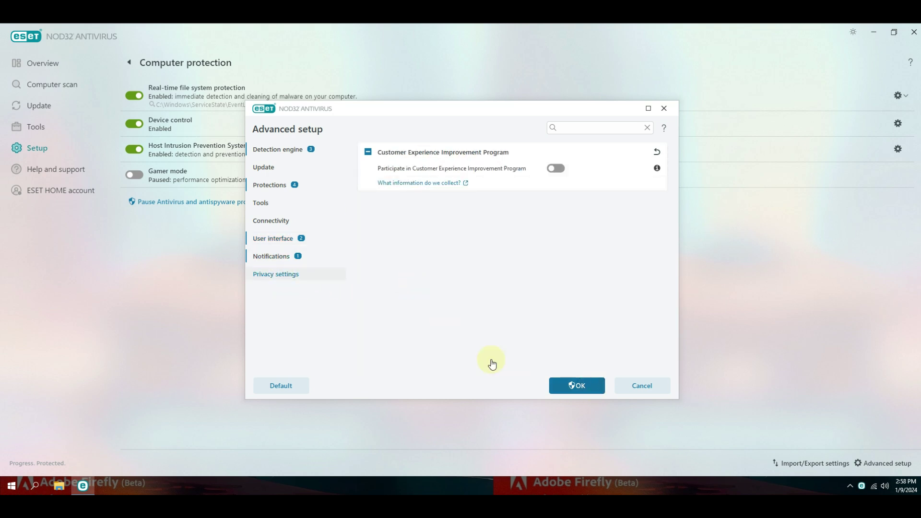
# Restore the window size and view the Help and support and ESET HOME pages
pyautogui.doubleClick(870, 48)
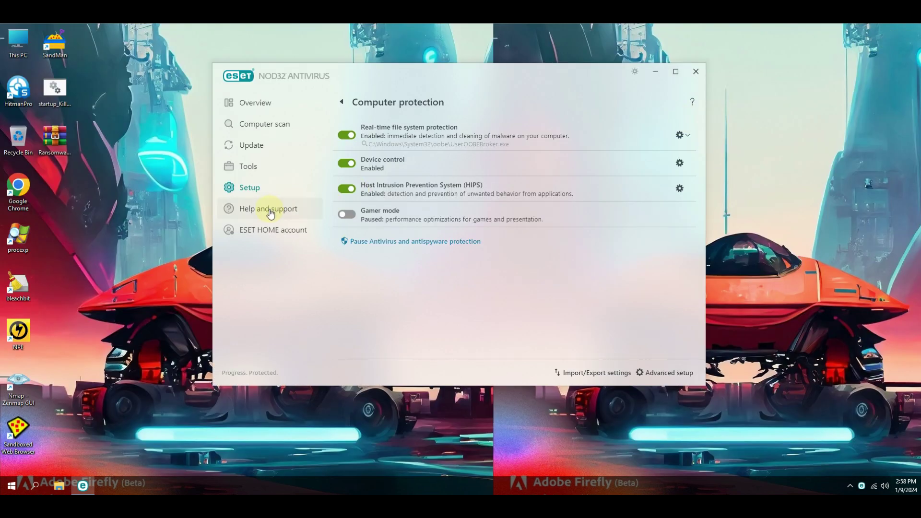
pyautogui.click(267, 207)
pyautogui.click(284, 230)
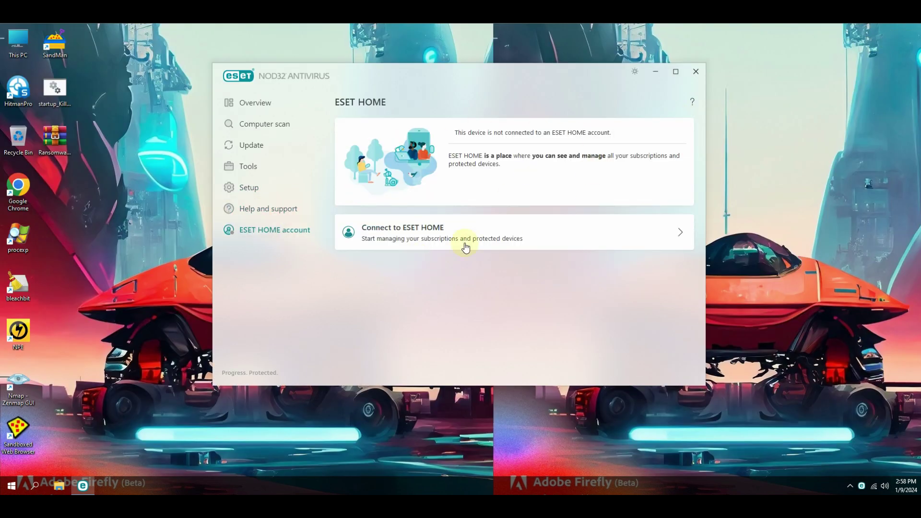
# Look at Internet protection's advanced web access settings, then return to Overview
pyautogui.click(250, 189)
pyautogui.click(520, 178)
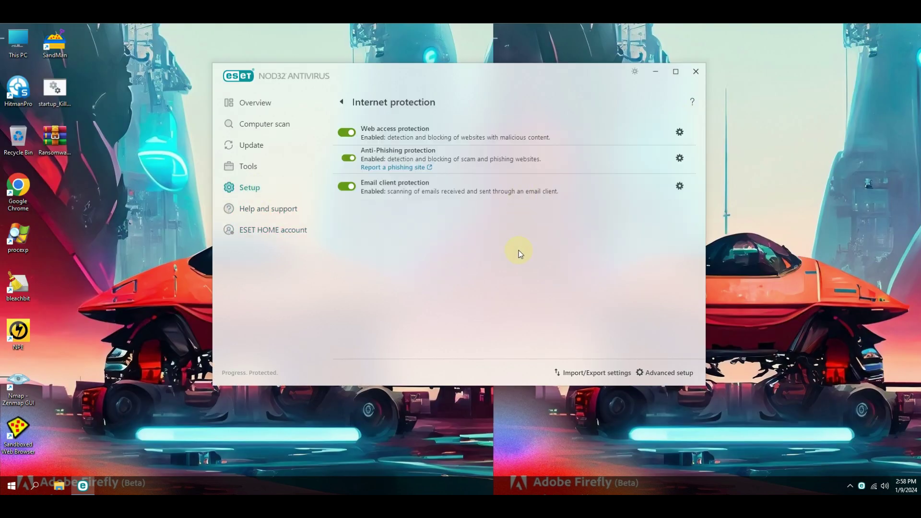
pyautogui.click(680, 134)
pyautogui.click(632, 360)
pyautogui.click(298, 109)
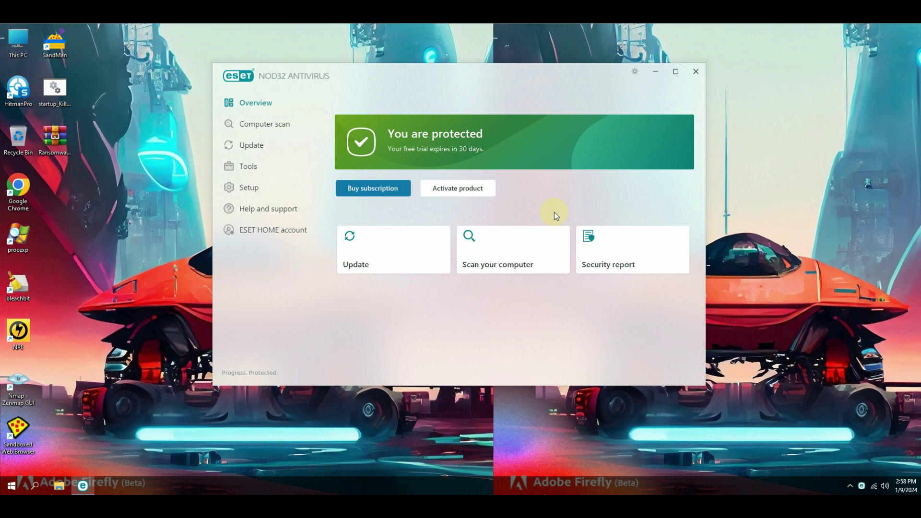
# Pause protection from the tray icon with the 'Pause until restart' duration
pyautogui.rightClick(866, 489)
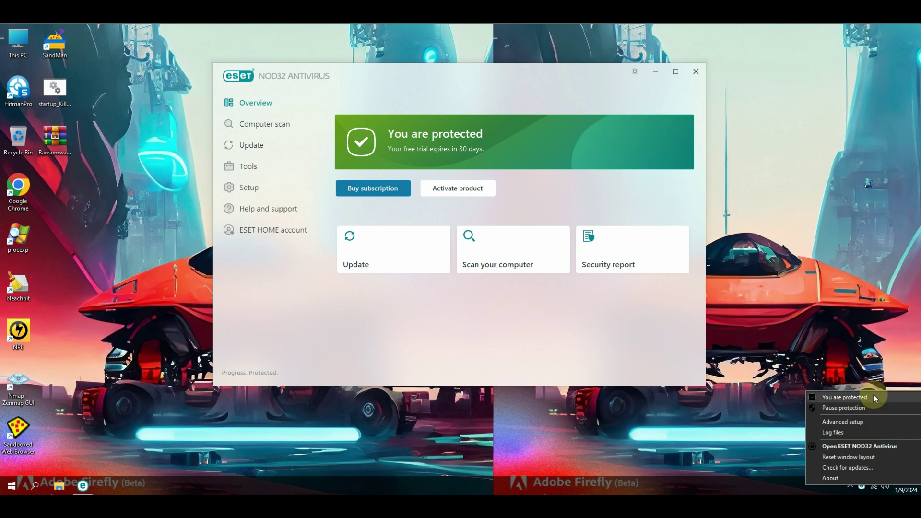
pyautogui.click(867, 408)
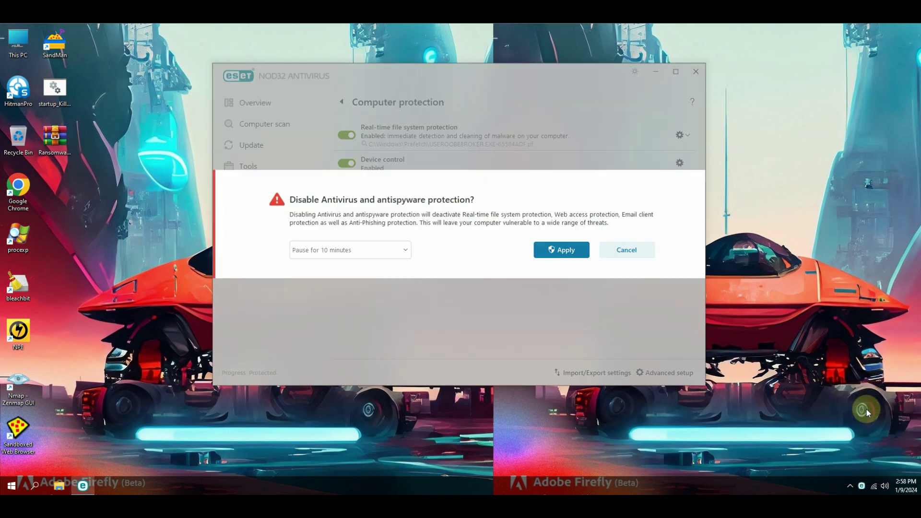
pyautogui.click(384, 254)
pyautogui.click(367, 319)
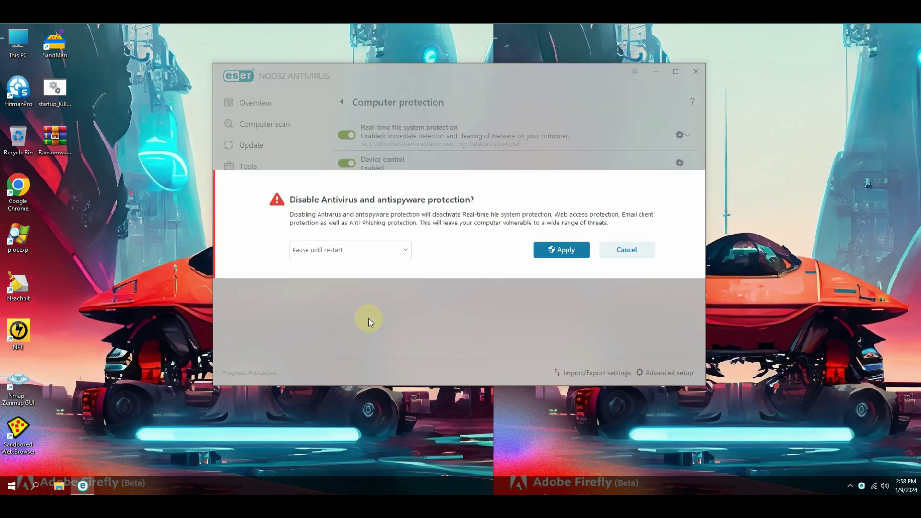
pyautogui.click(565, 252)
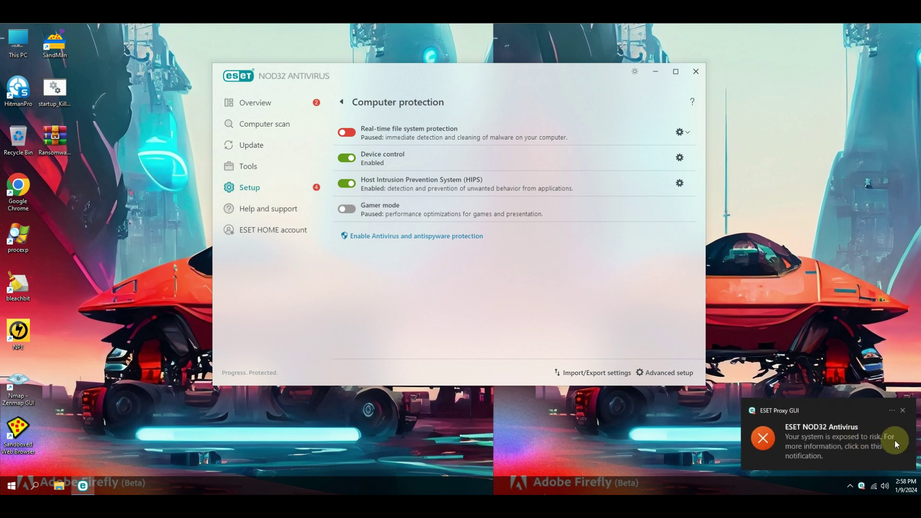
# Extract the ransomware samples zip onto the desktop and open the Ransomware_Samp folder
pyautogui.click(656, 71)
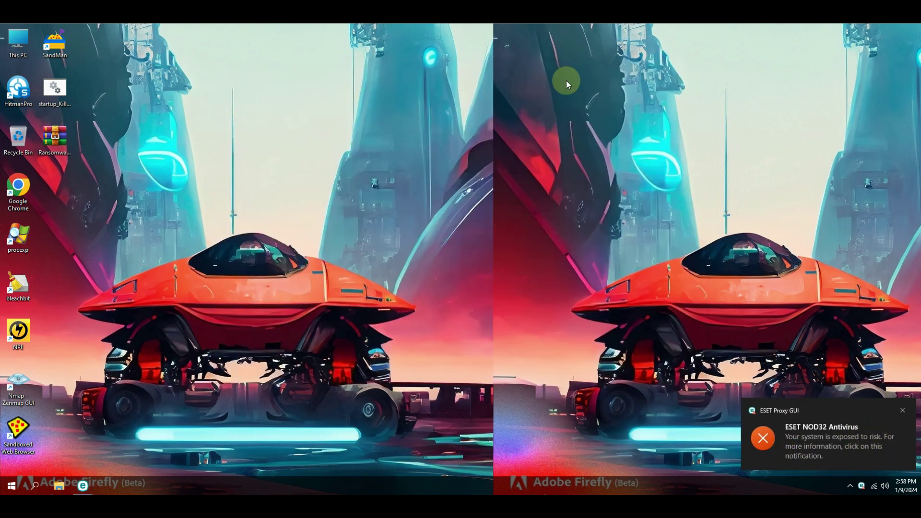
pyautogui.rightClick(52, 133)
pyautogui.click(124, 193)
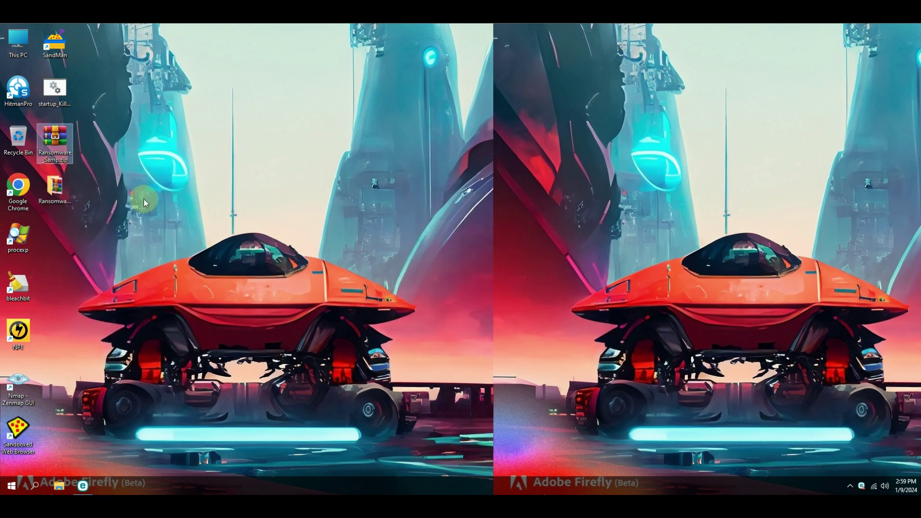
pyautogui.doubleClick(55, 188)
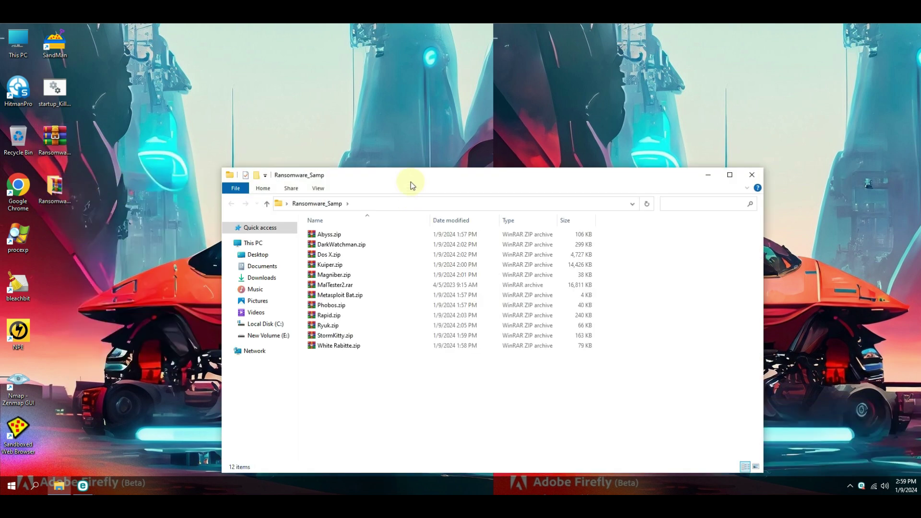
pyautogui.moveTo(411, 183); pyautogui.dragTo(403, 102)
# Extract all sample archives in Ransomware_Samp here, entering the archive password
pyautogui.moveTo(333, 291); pyautogui.dragTo(333, 178)
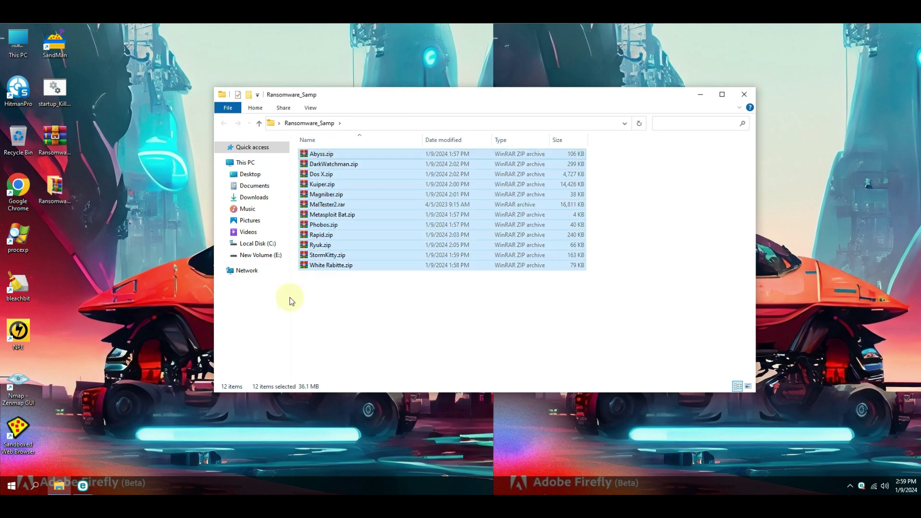
pyautogui.click(355, 366)
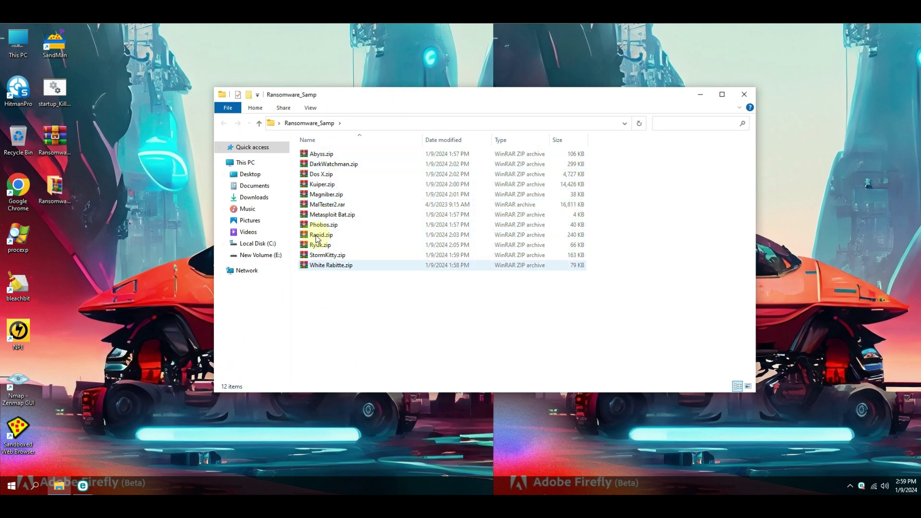
pyautogui.click(342, 219)
pyautogui.click(331, 306)
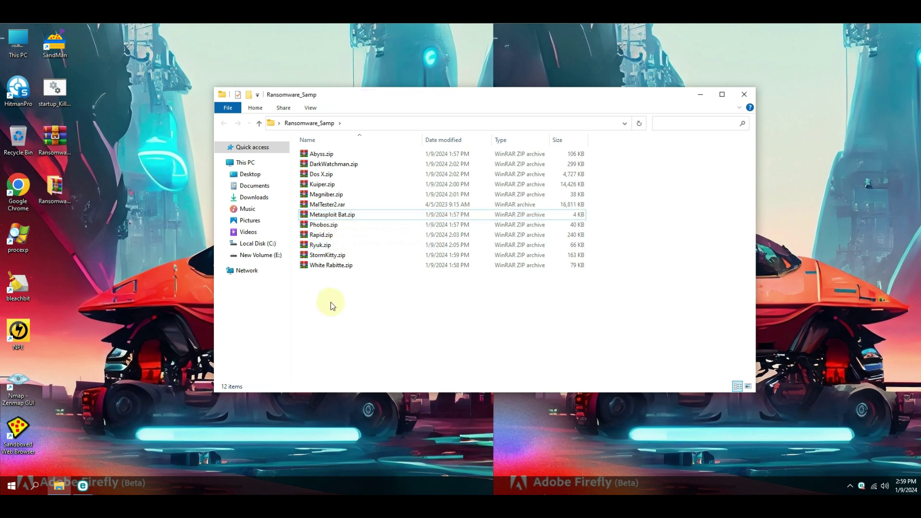
pyautogui.hotkey('ctrl', 'a')
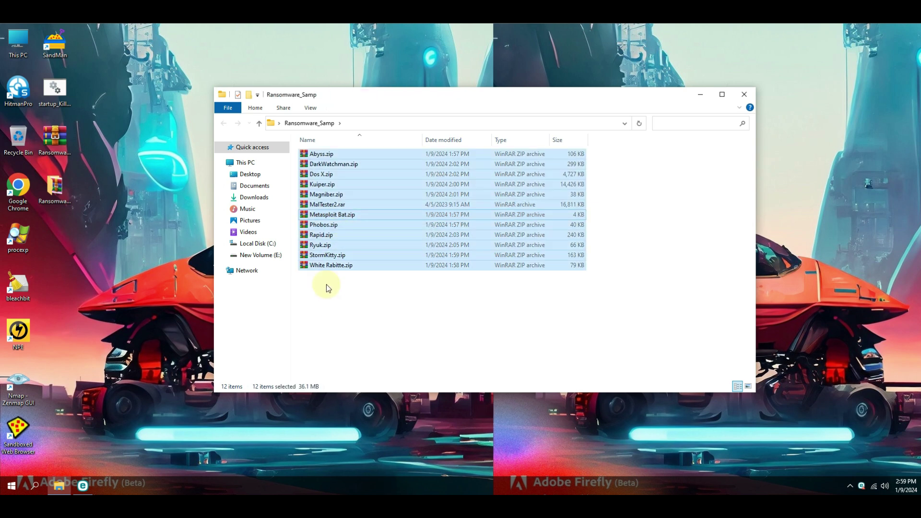
pyautogui.rightClick(325, 249)
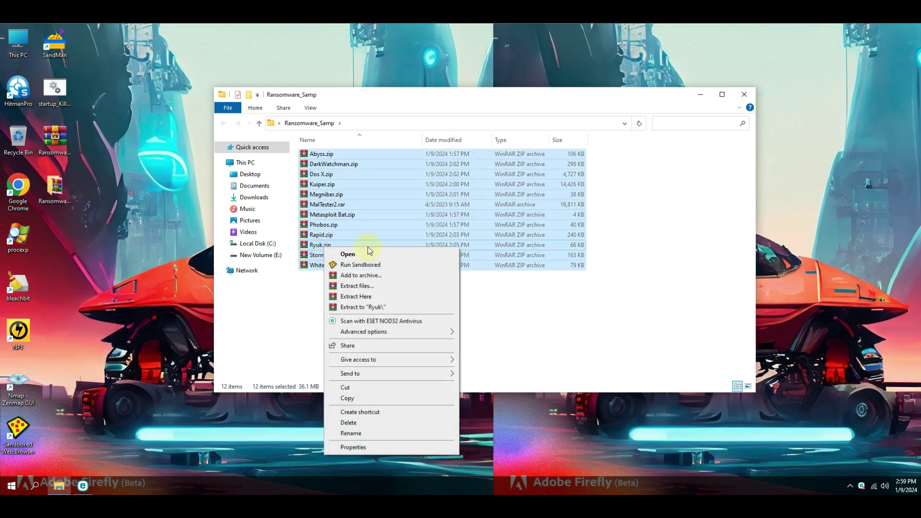
pyautogui.click(379, 299)
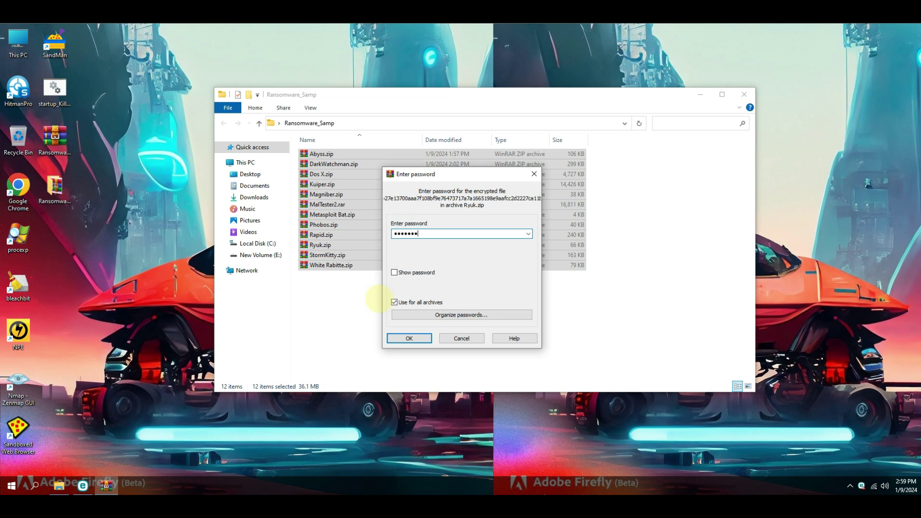
pyautogui.write('d')
pyautogui.press('Return')
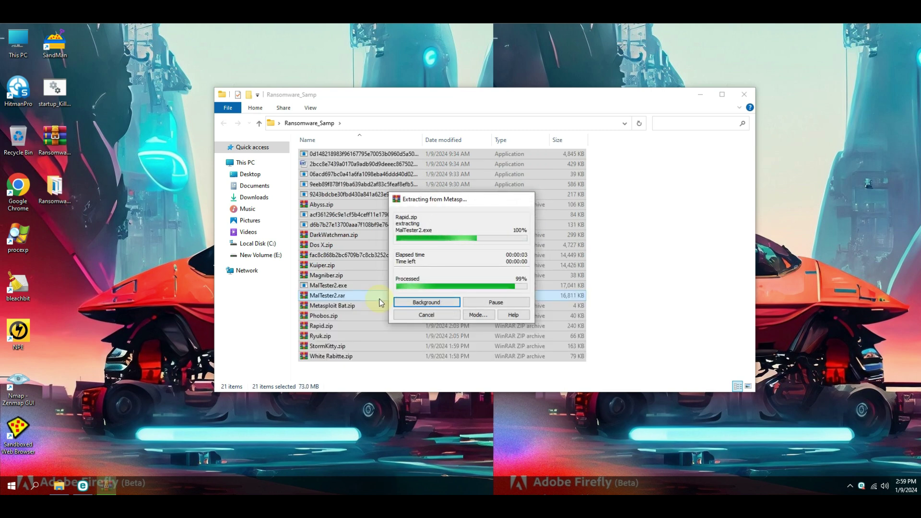
# Sort the folder by type and permanently delete the 13 archive files
pyautogui.click(519, 140)
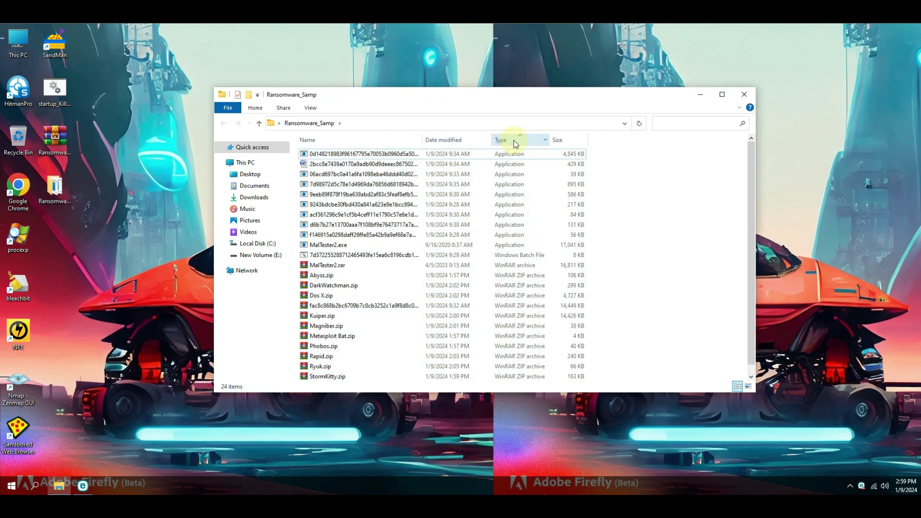
pyautogui.click(403, 265)
pyautogui.hotkey('shift', 'Down')
pyautogui.hotkey('shift', 'Down')
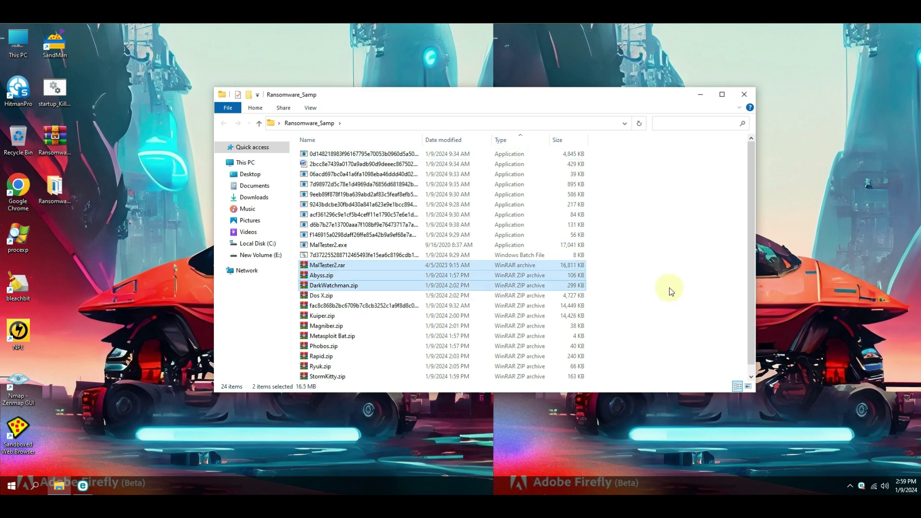
pyautogui.hotkey('shift', 'Down')
pyautogui.hotkey('shift', 'Down')
pyautogui.hotkey('shift', 'Down')
pyautogui.hotkey('shift', 'Delete')
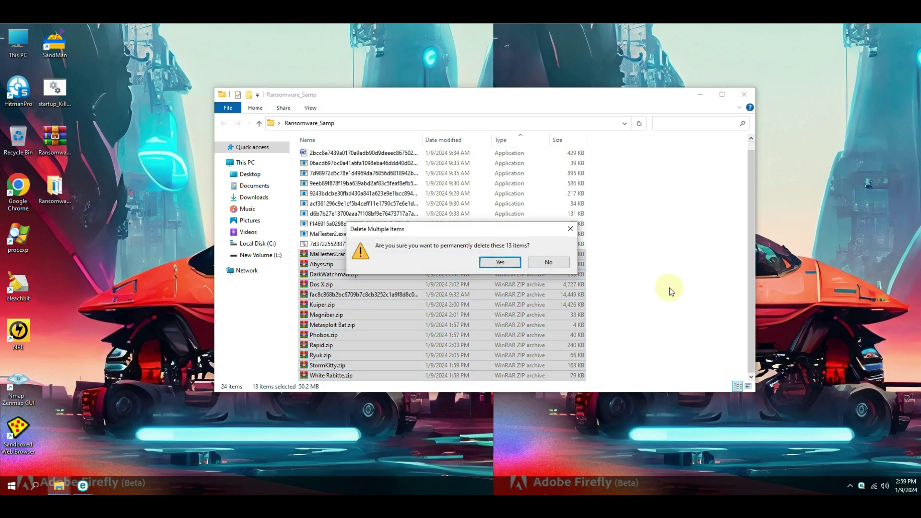
pyautogui.press('Escape')
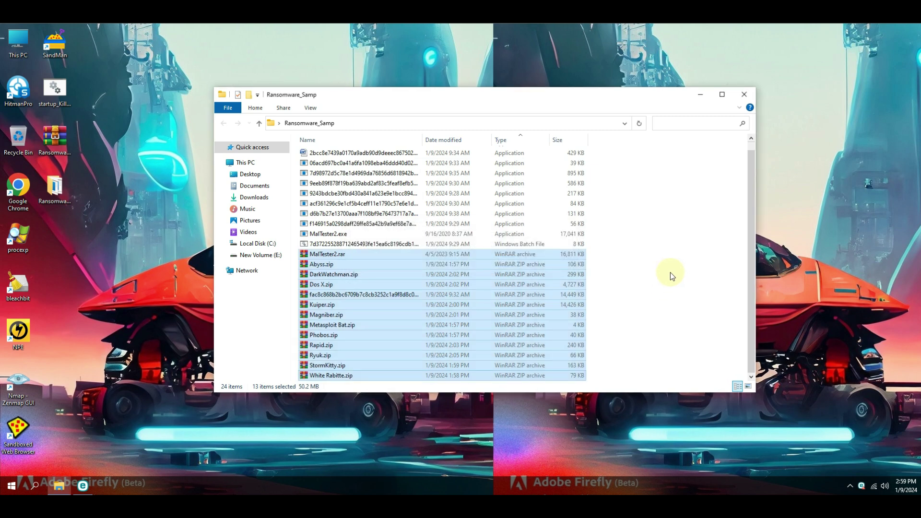
pyautogui.scroll(1, 669, 268)
pyautogui.scroll(-1, 668, 268)
pyautogui.scroll(1, 669, 268)
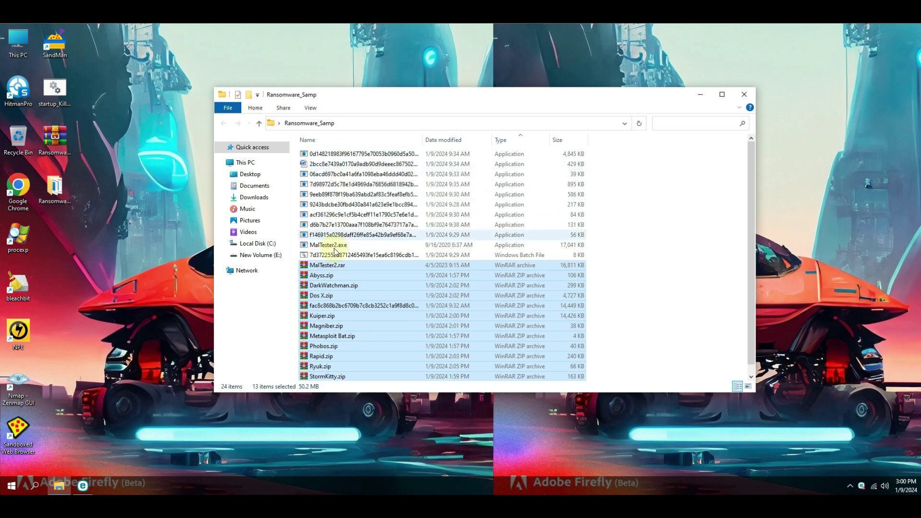
pyautogui.press('Delete')
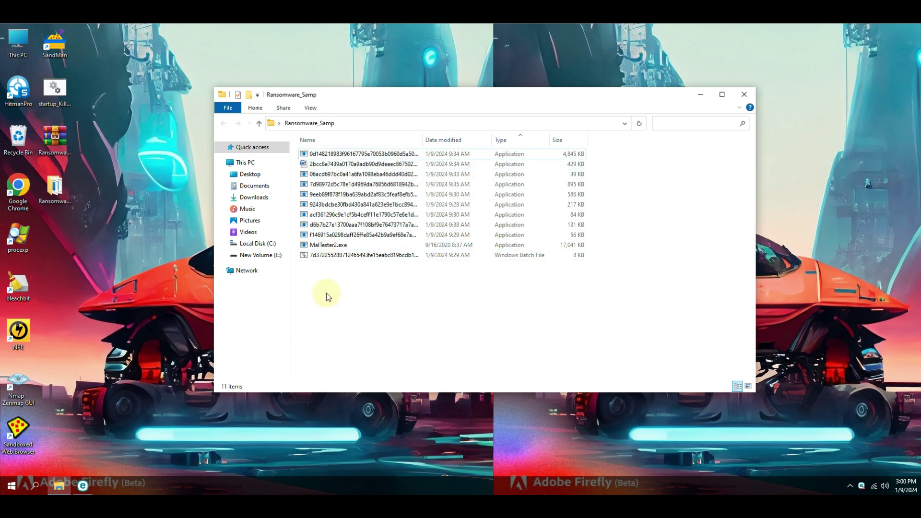
pyautogui.moveTo(326, 297); pyautogui.dragTo(311, 150)
pyautogui.doubleClick(423, 141)
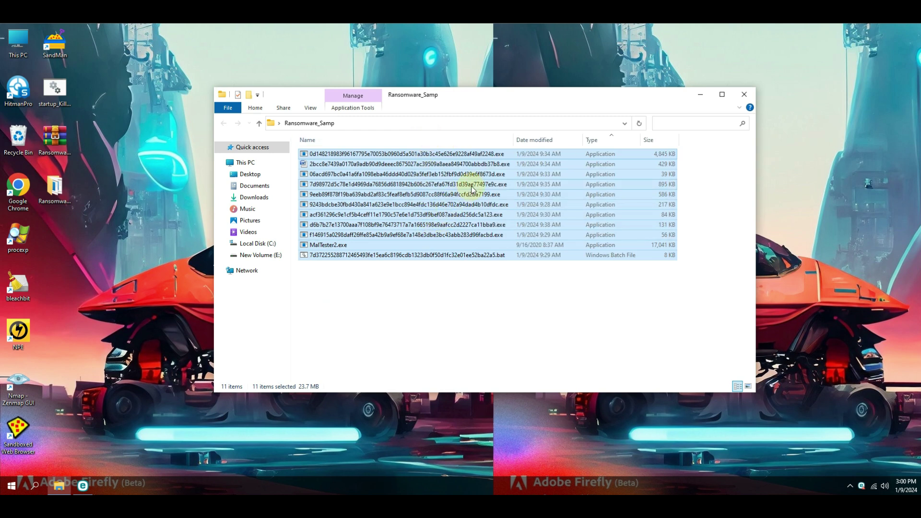
pyautogui.click(336, 320)
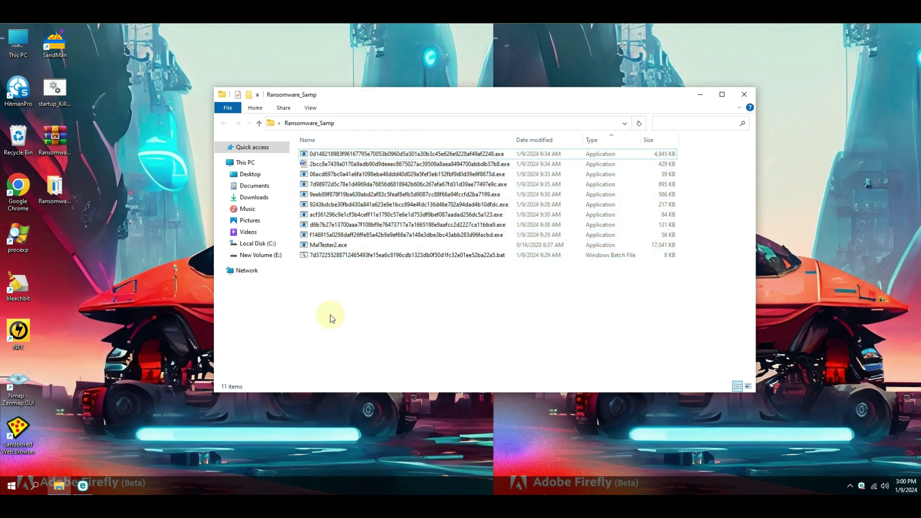
# Restore a deleted zip from the Recycle Bin and extract it into Ransomware_Samp
pyautogui.doubleClick(18, 137)
pyautogui.moveTo(338, 196); pyautogui.dragTo(334, 209)
pyautogui.click(757, 107)
pyautogui.rightClick(335, 267)
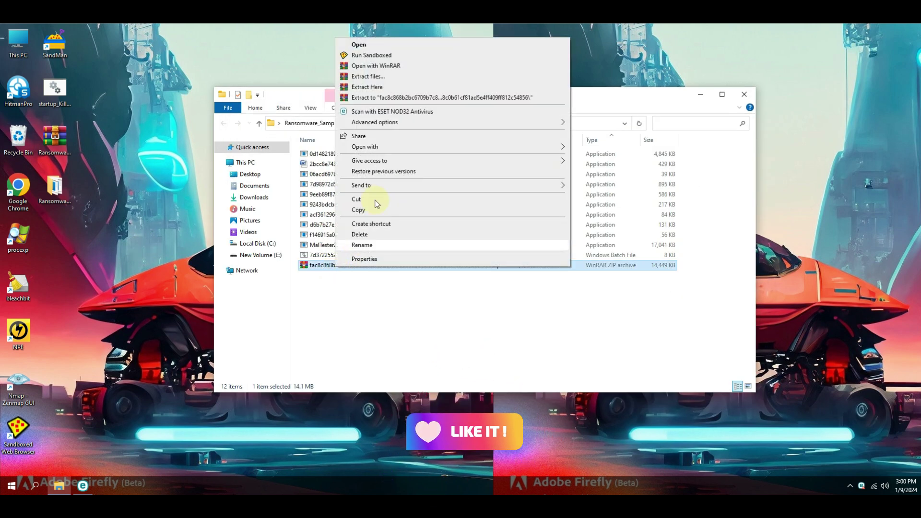
pyautogui.click(367, 86)
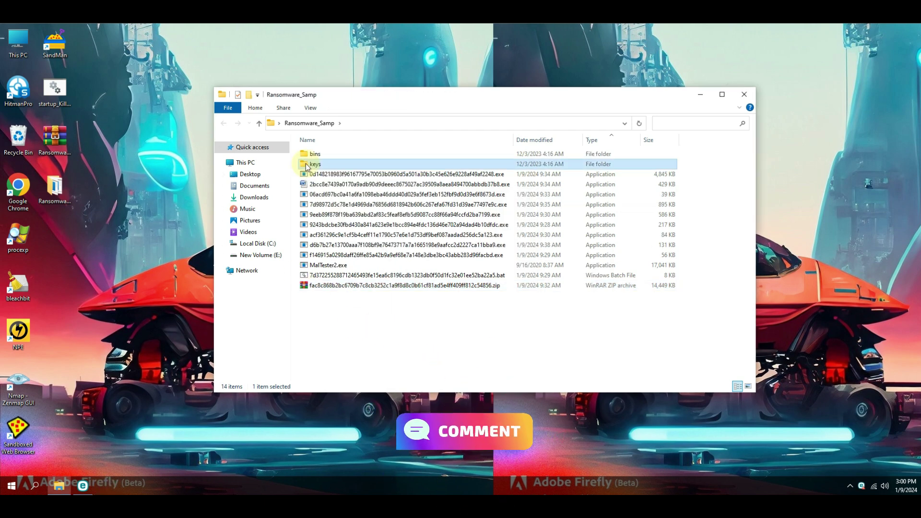
# Inspect the extracted keys and bins folders
pyautogui.doubleClick(312, 164)
pyautogui.press('BackSpace')
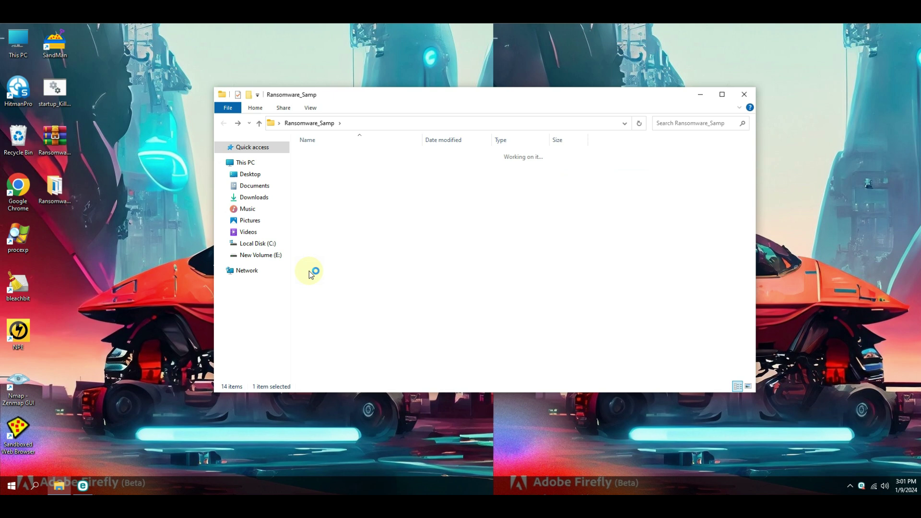
pyautogui.press('Up')
pyautogui.press('Return')
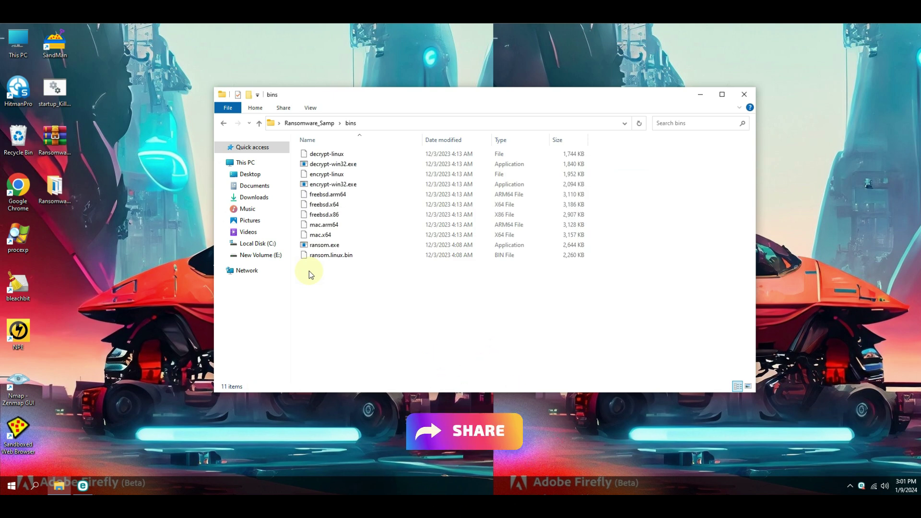
pyautogui.press('BackSpace')
# Permanently delete the extracted zip and the bins and keys folders
pyautogui.press('End')
pyautogui.hotkey('shift', 'Delete')
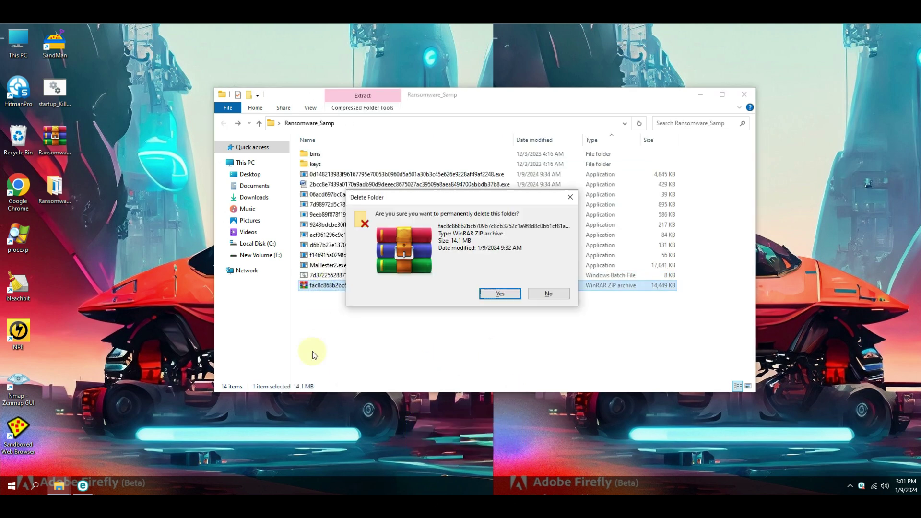
pyautogui.press('Return')
pyautogui.press('Home')
pyautogui.hotkey('shift', 'Down')
pyautogui.hotkey('shift', 'Delete')
pyautogui.press('Return')
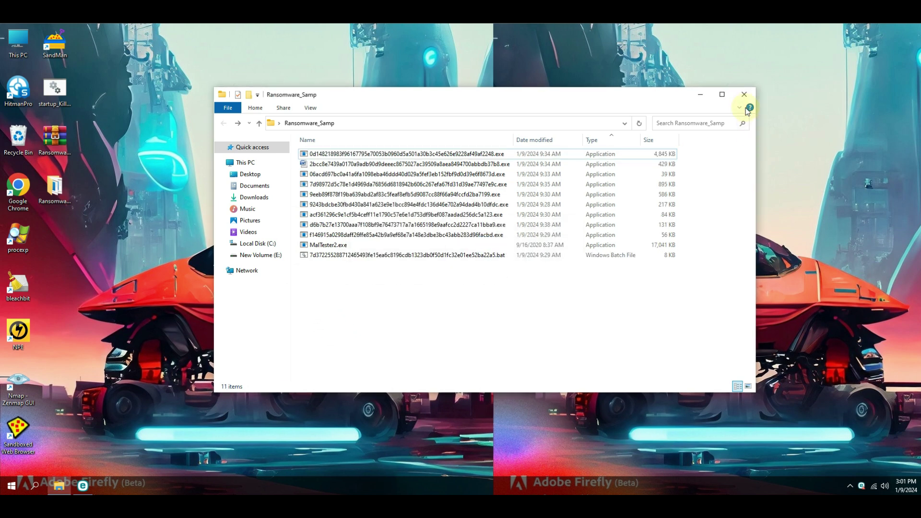
# Hide the samples folder window and launch Task Manager from the taskbar menu
pyautogui.click(700, 95)
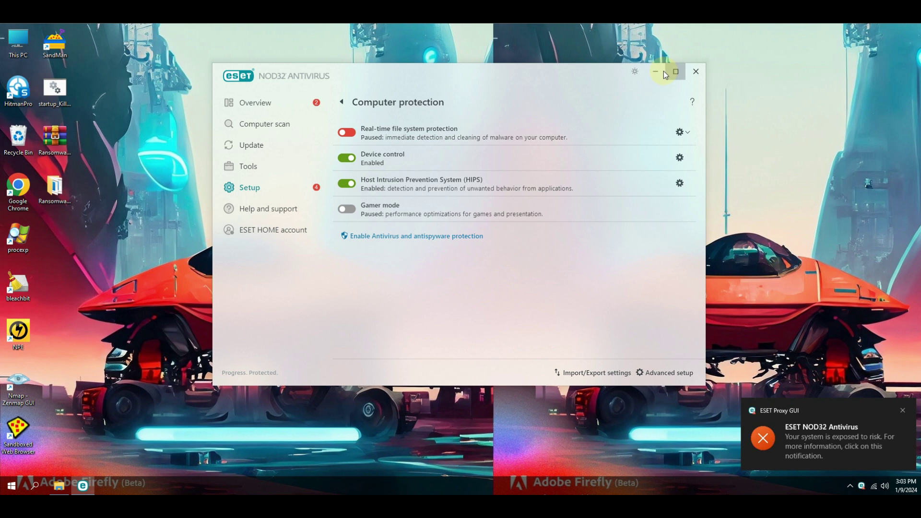
pyautogui.click(669, 69)
pyautogui.doubleClick(54, 187)
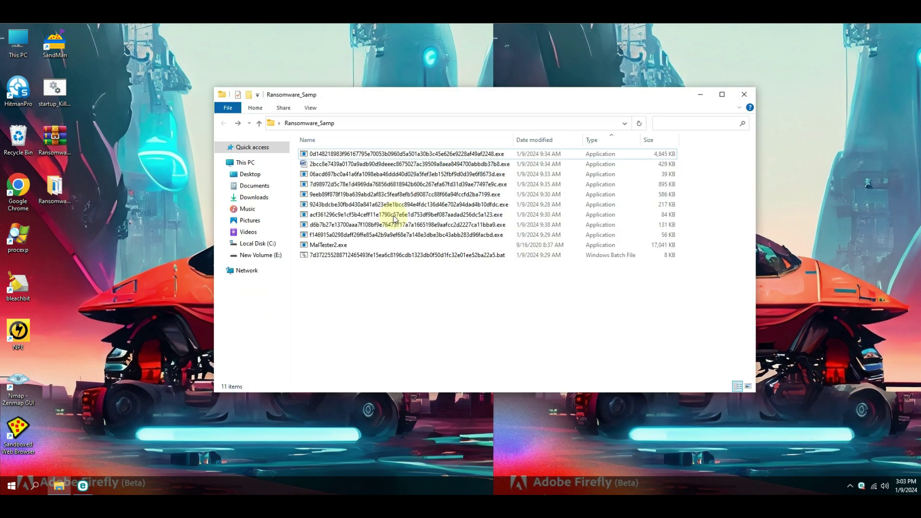
pyautogui.click(328, 245)
pyautogui.click(700, 94)
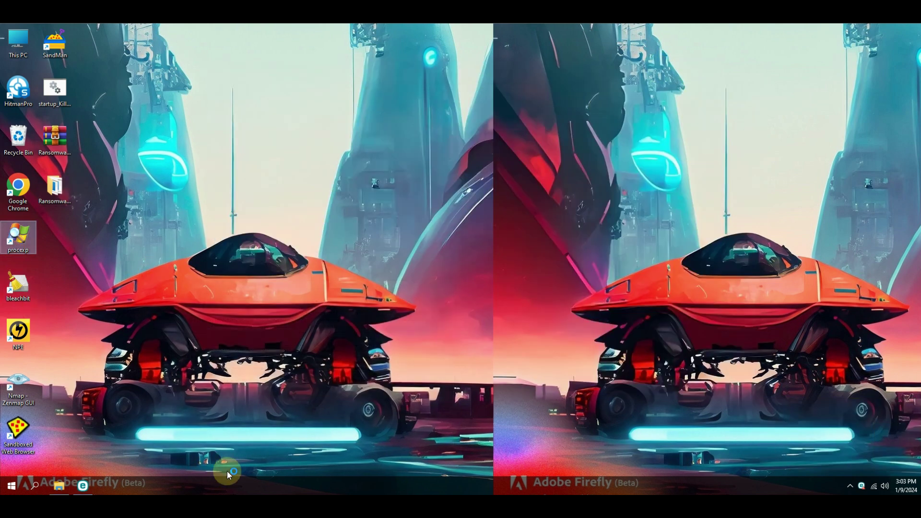
pyautogui.rightClick(227, 471)
pyautogui.click(262, 440)
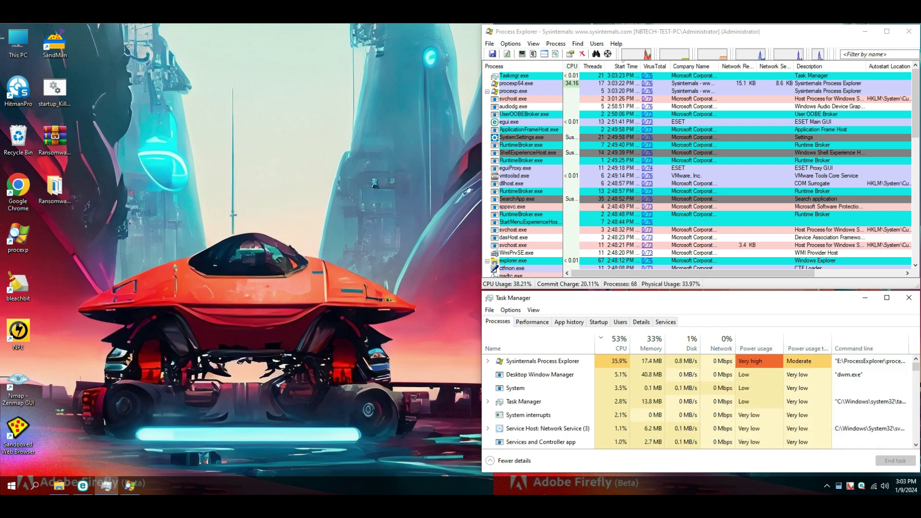
# Run MalTester2.exe from Ransomware_Samp and browse Explorer to the Pictures folder
pyautogui.click(59, 485)
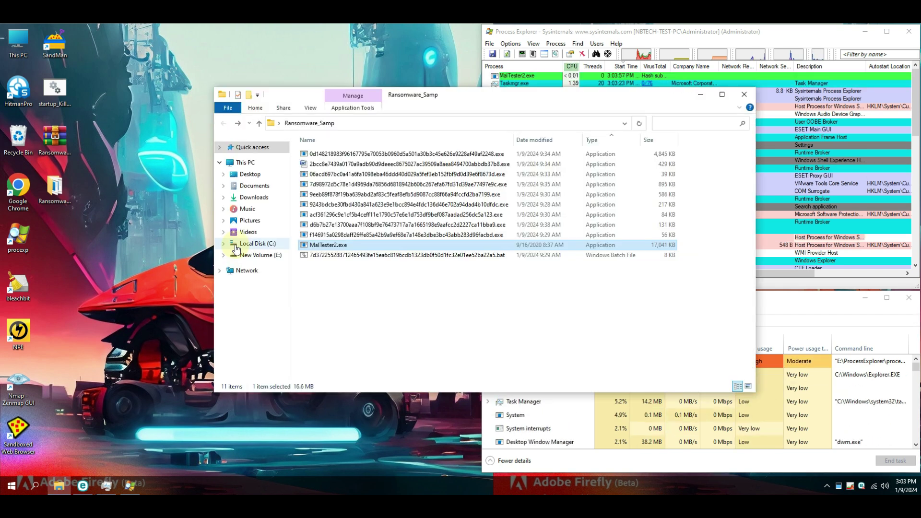
pyautogui.press('Return')
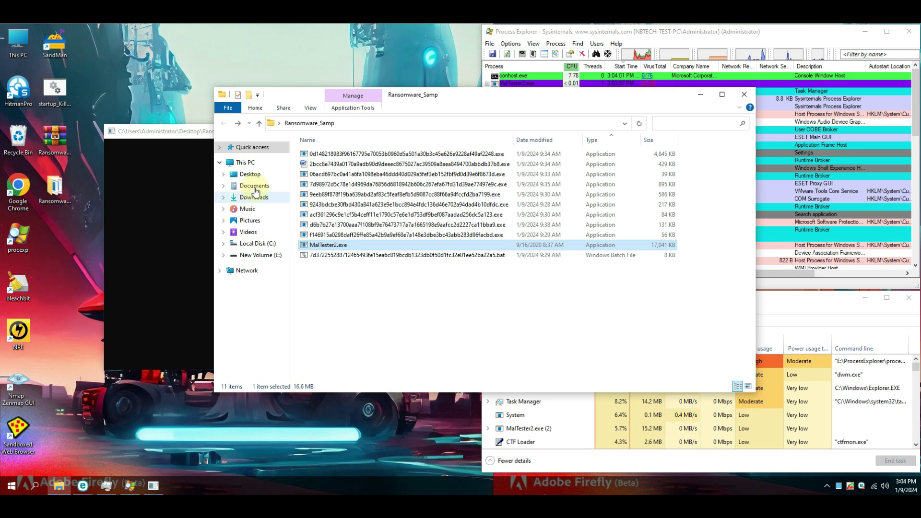
pyautogui.click(255, 186)
pyautogui.click(250, 221)
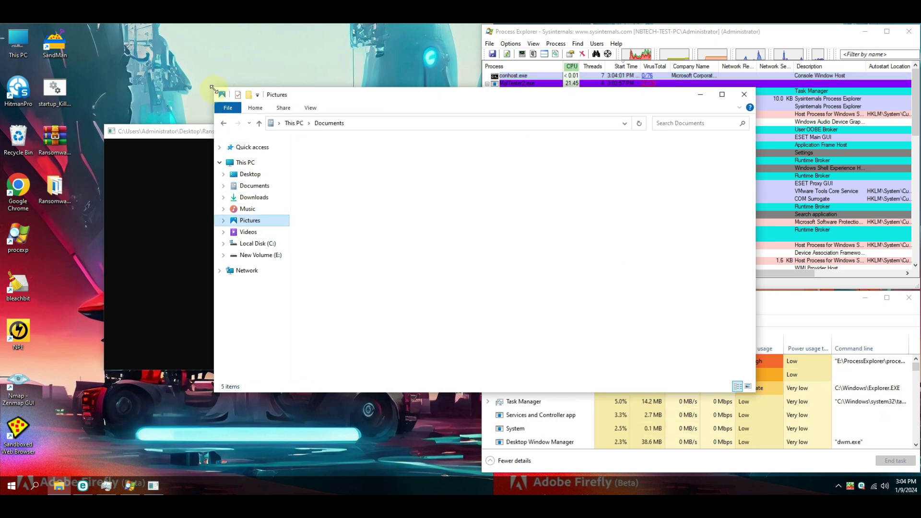
# Arrange the MalTester console top-left and the smaller Pictures window bottom-left
pyautogui.moveTo(215, 88); pyautogui.dragTo(333, 227)
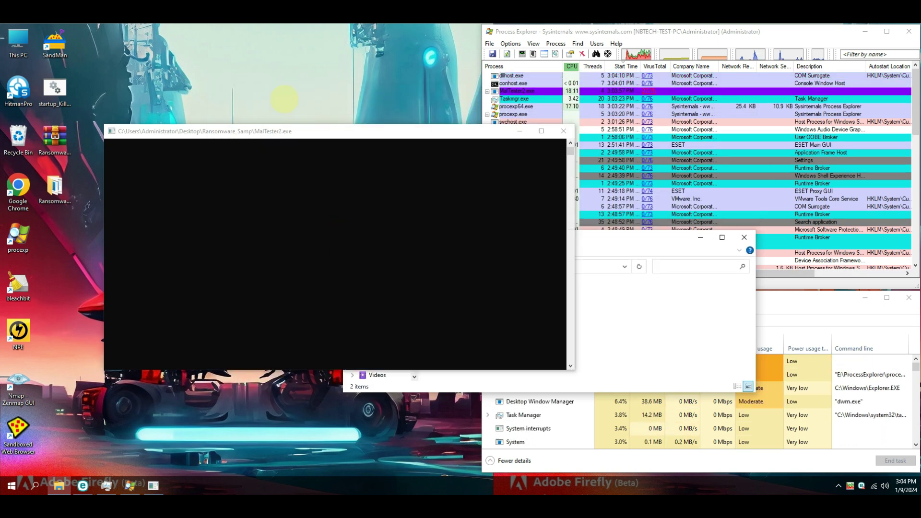
pyautogui.moveTo(321, 132); pyautogui.dragTo(220, 32)
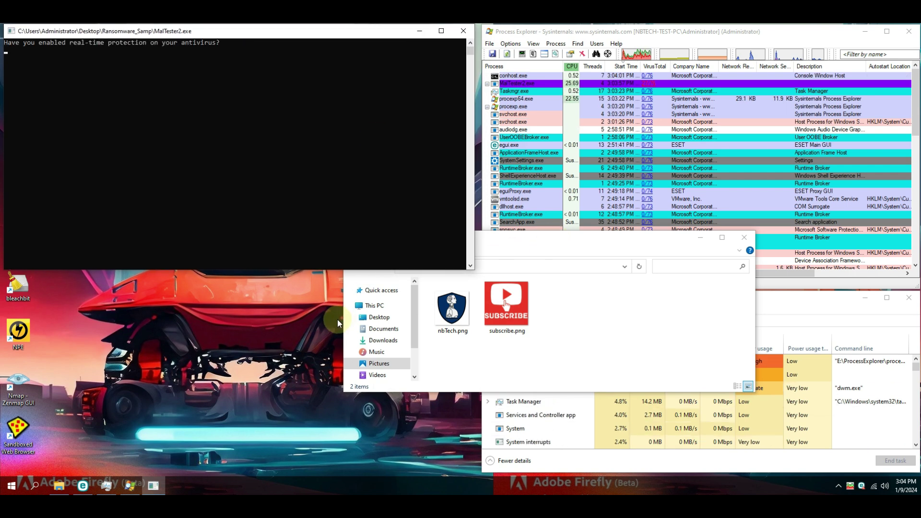
pyautogui.moveTo(628, 243); pyautogui.dragTo(283, 320)
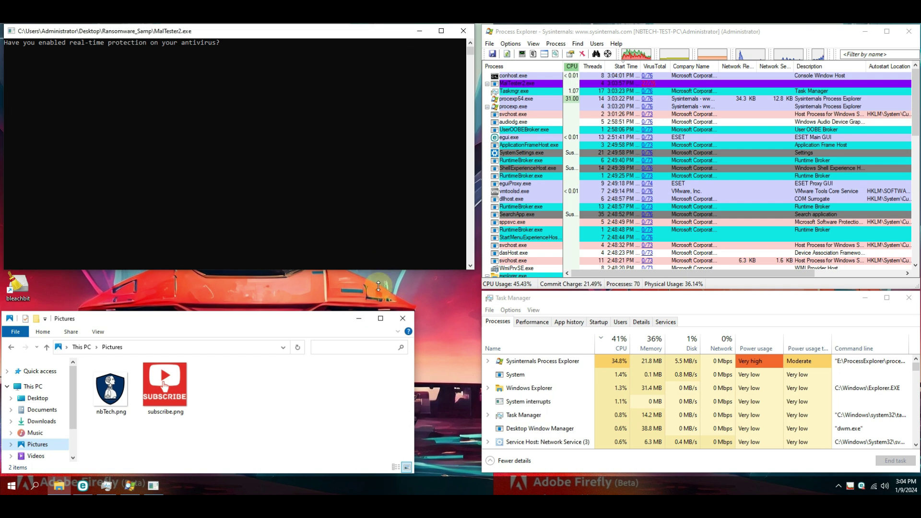
pyautogui.moveTo(371, 270); pyautogui.dragTo(379, 301)
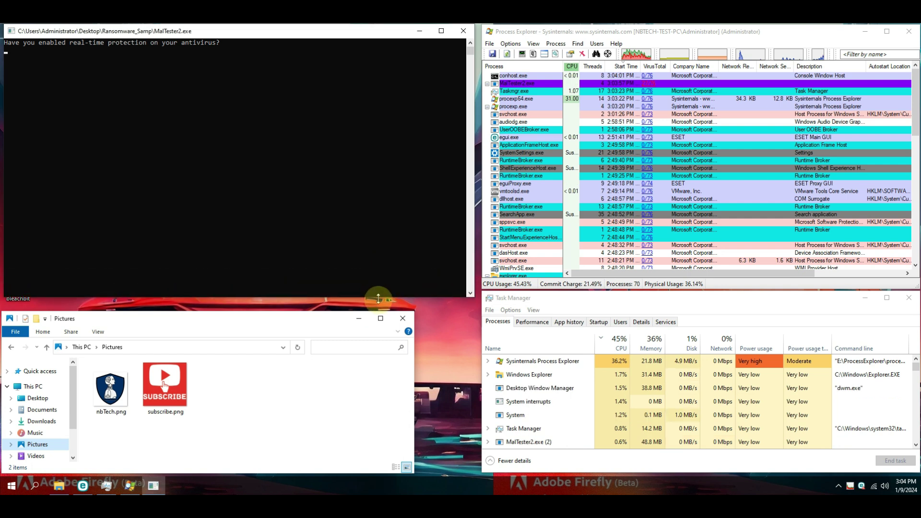
# Refresh Pictures, re-enable ESET antivirus and antispyware protection, then minimize ESET from Overview
pyautogui.rightClick(294, 425)
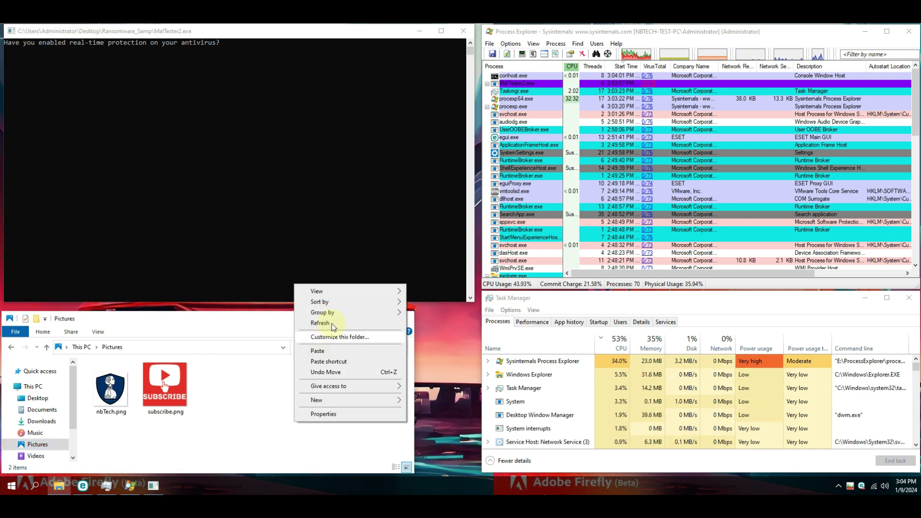
pyautogui.click(328, 337)
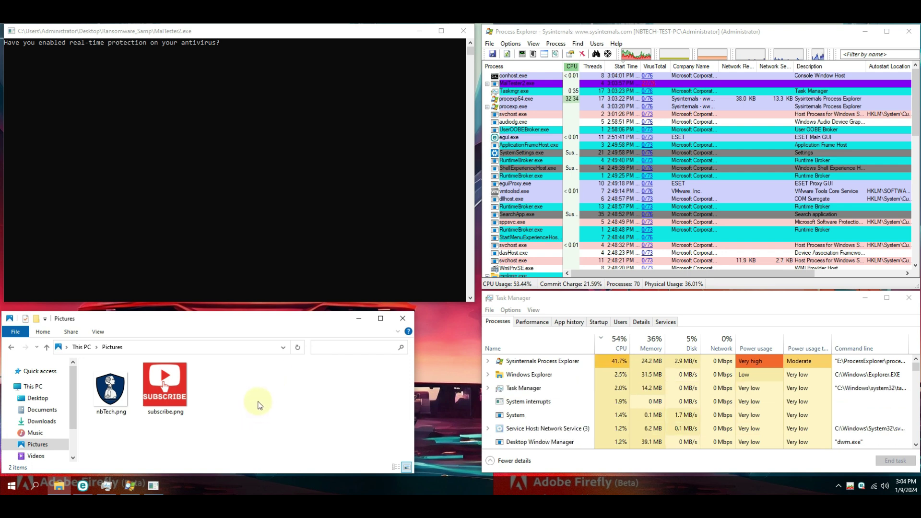
pyautogui.click(83, 484)
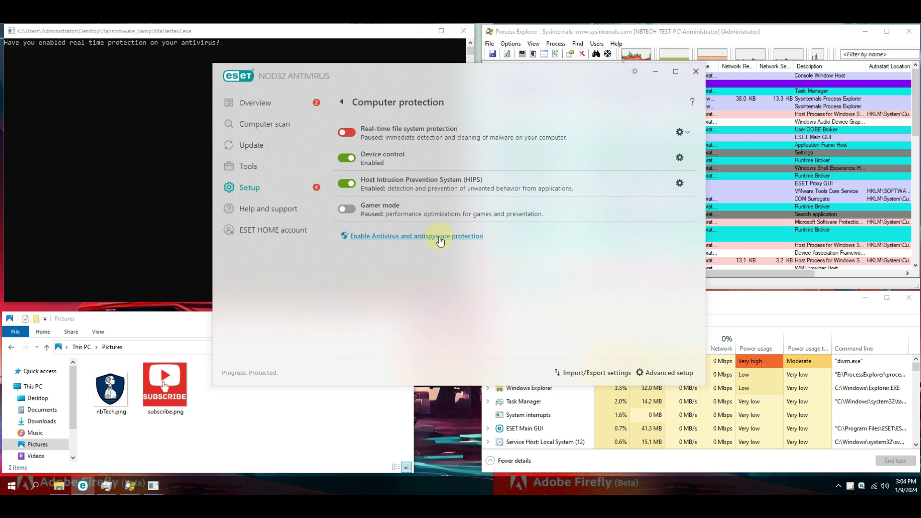
pyautogui.click(439, 238)
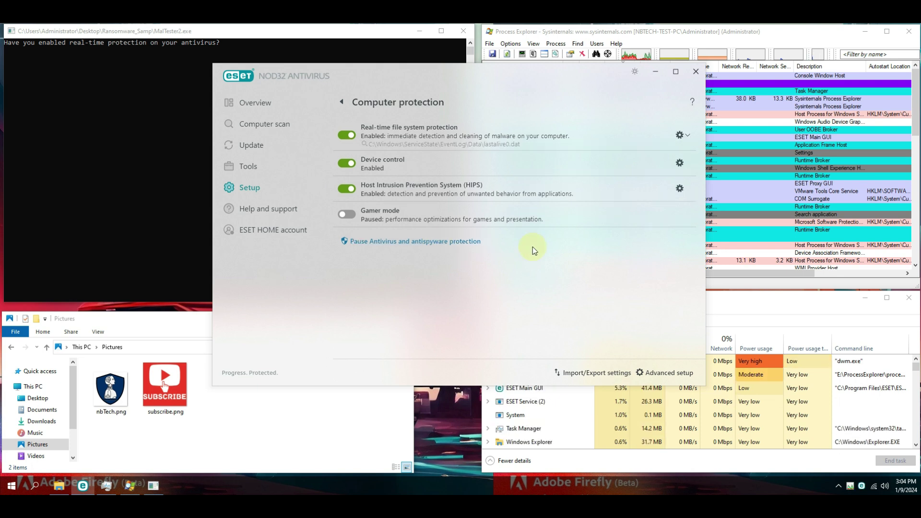
pyautogui.click(258, 101)
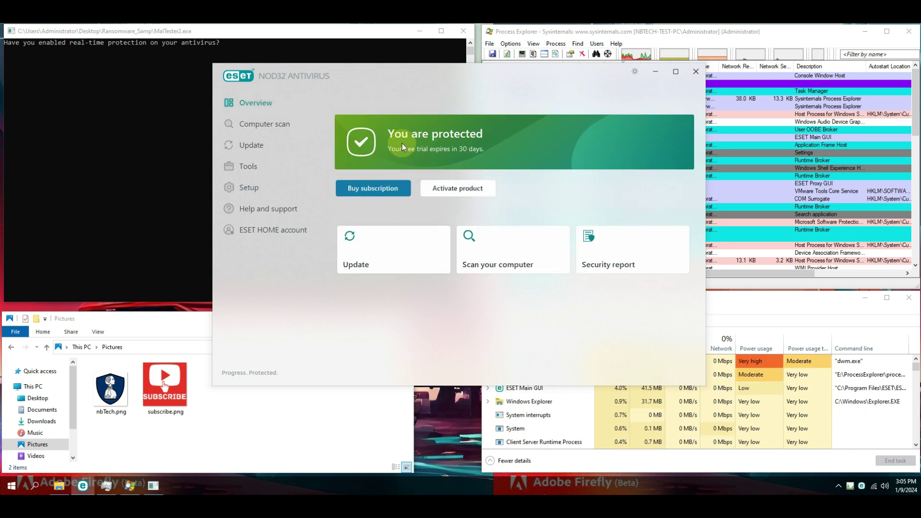
pyautogui.click(656, 72)
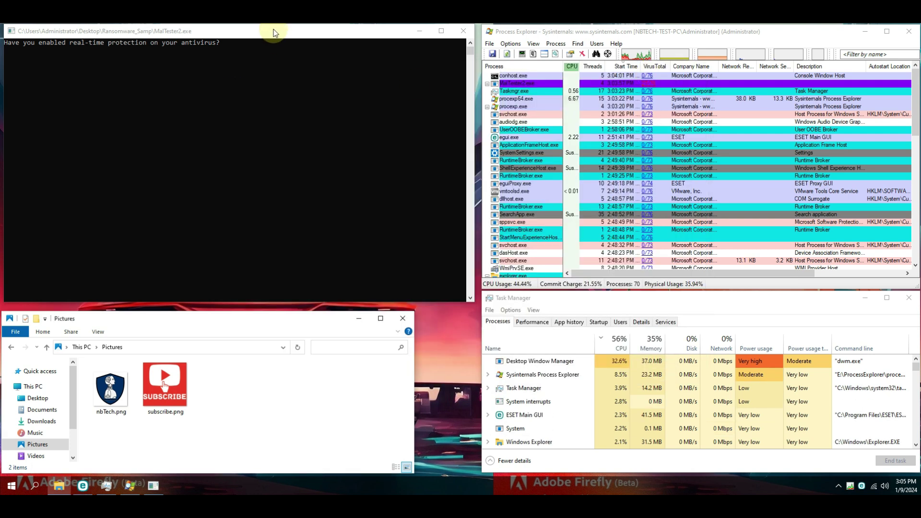
pyautogui.write('y')
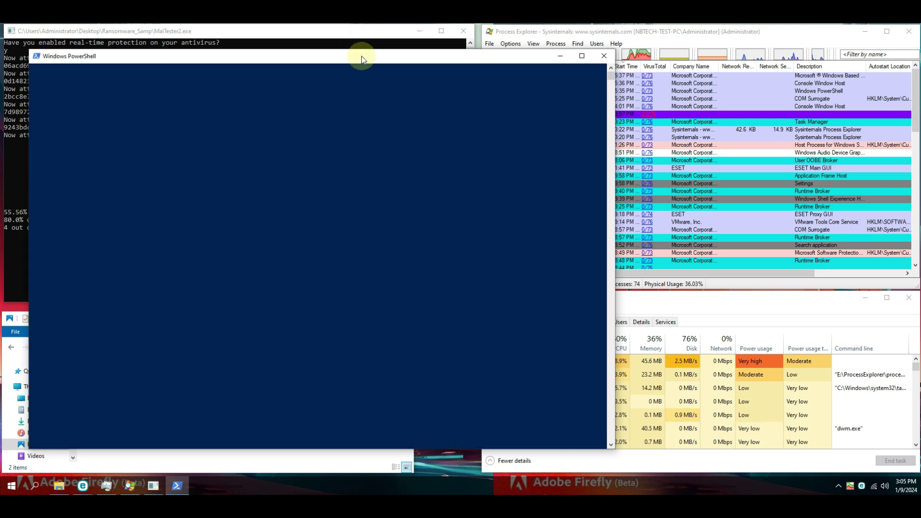
# Move the PowerShell window aside and dismiss the missing-script Windows Script Host error
pyautogui.moveTo(362, 56); pyautogui.dragTo(507, 347)
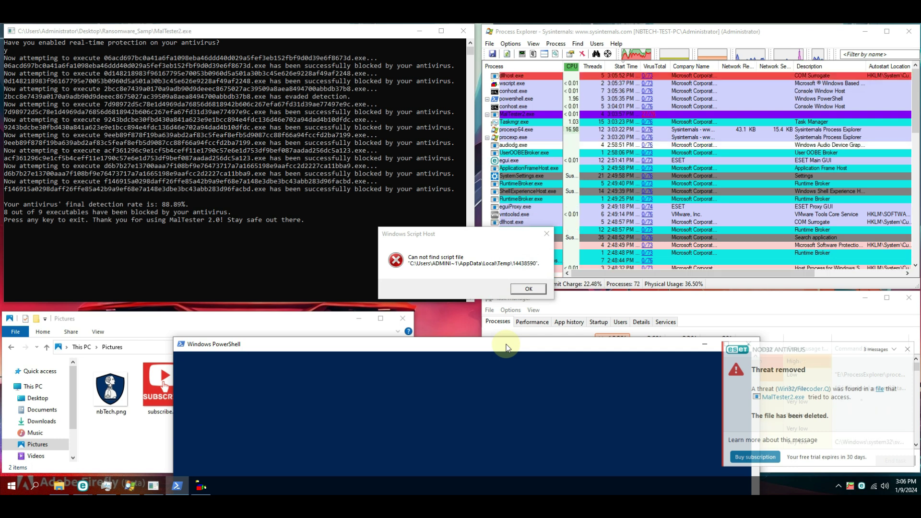
pyautogui.click(525, 289)
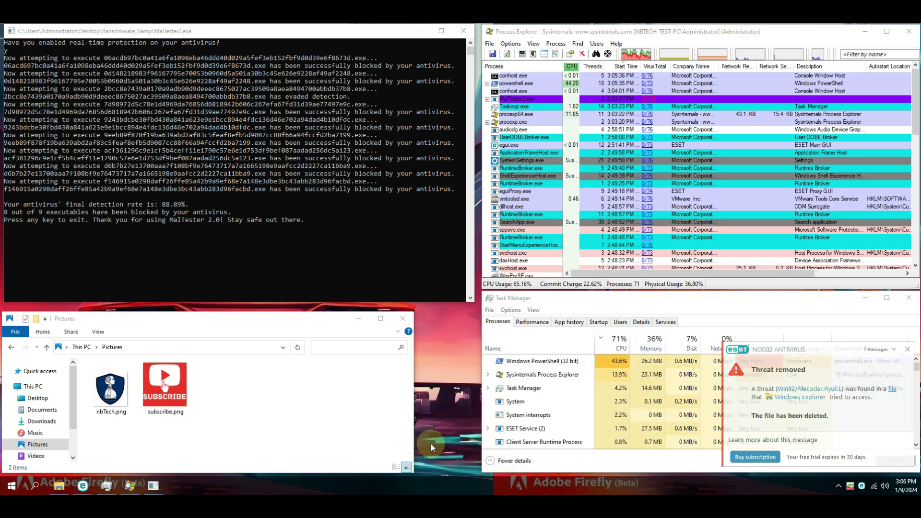
# Refresh the desktop twice, highlight the 8-of-9 blocked result, and exit MalTester
pyautogui.rightClick(425, 419)
pyautogui.click(452, 334)
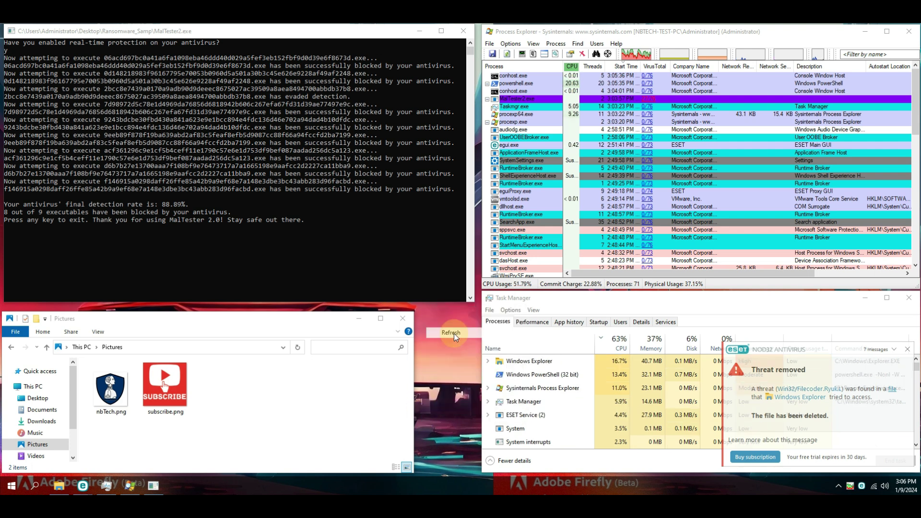
pyautogui.rightClick(430, 314)
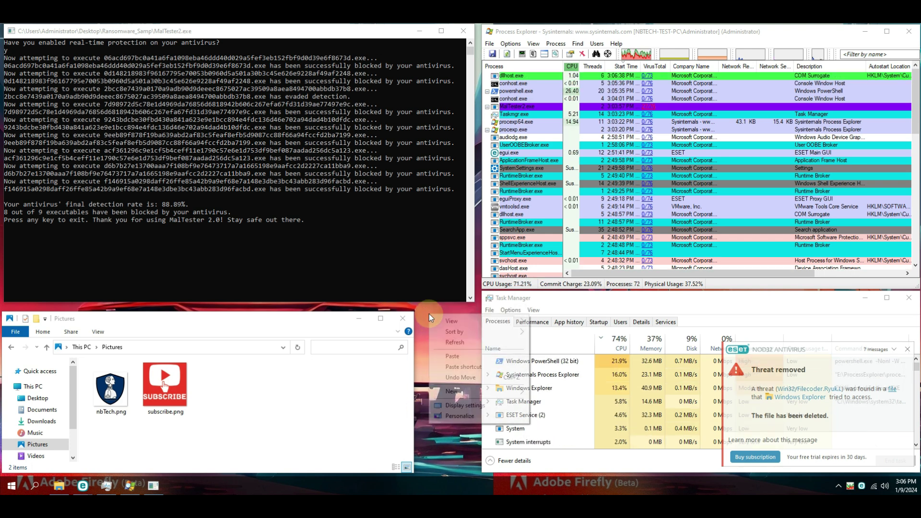
pyautogui.click(446, 347)
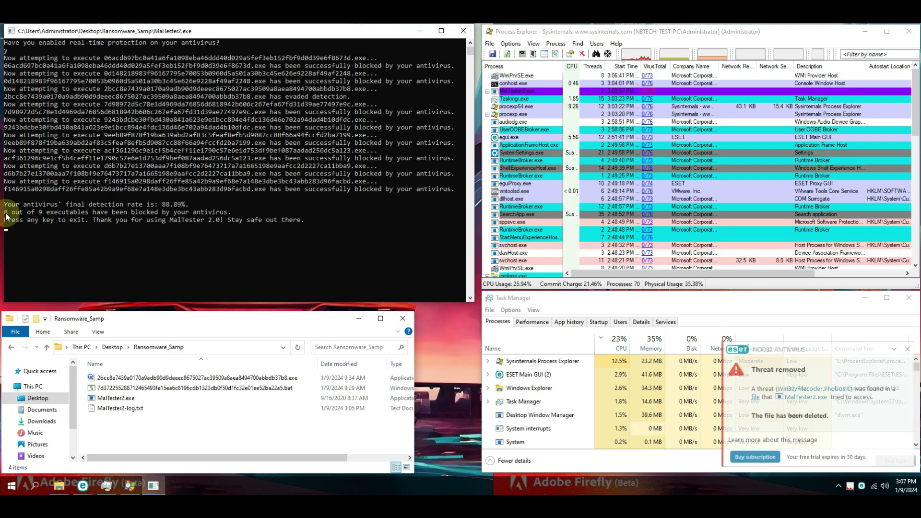
pyautogui.moveTo(7, 216); pyautogui.dragTo(72, 217)
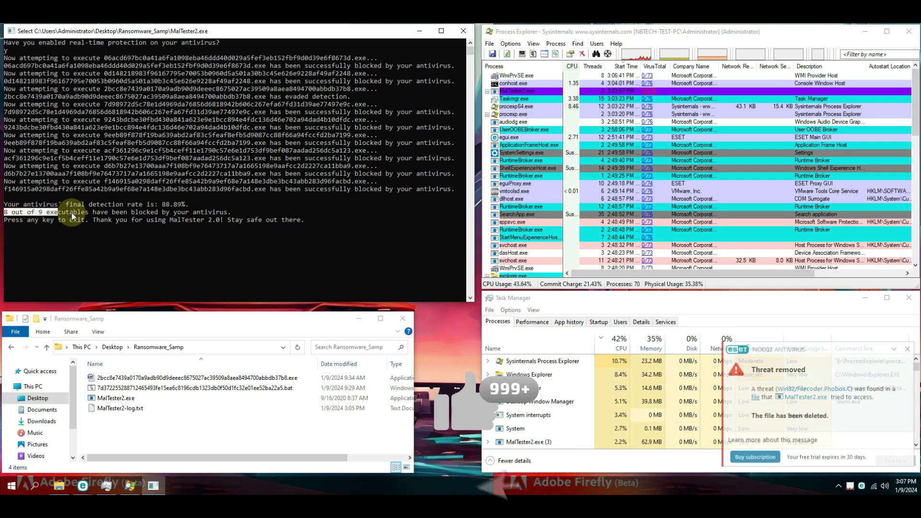
pyautogui.press('Return')
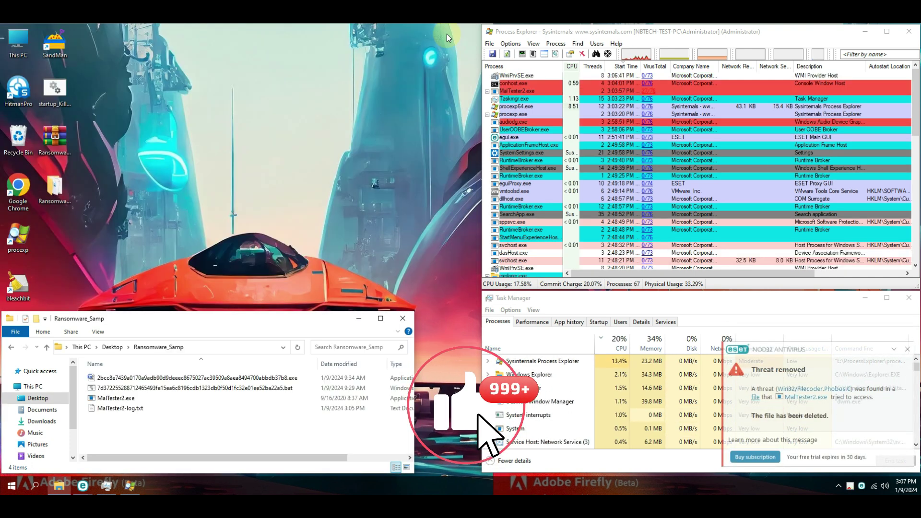
# Permanently delete MalTester2.exe and MalTester2-log.txt
pyautogui.click(115, 408)
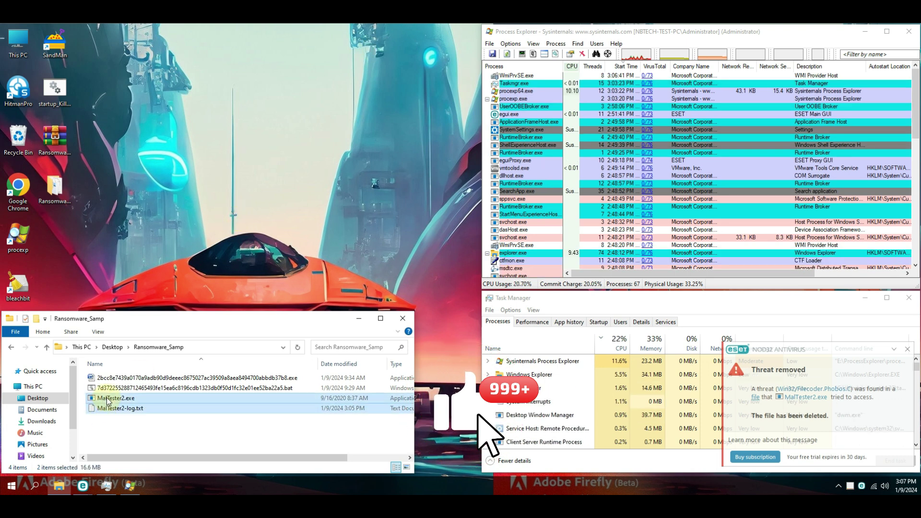
pyautogui.hotkey('shift', 'Delete')
pyautogui.press('Return')
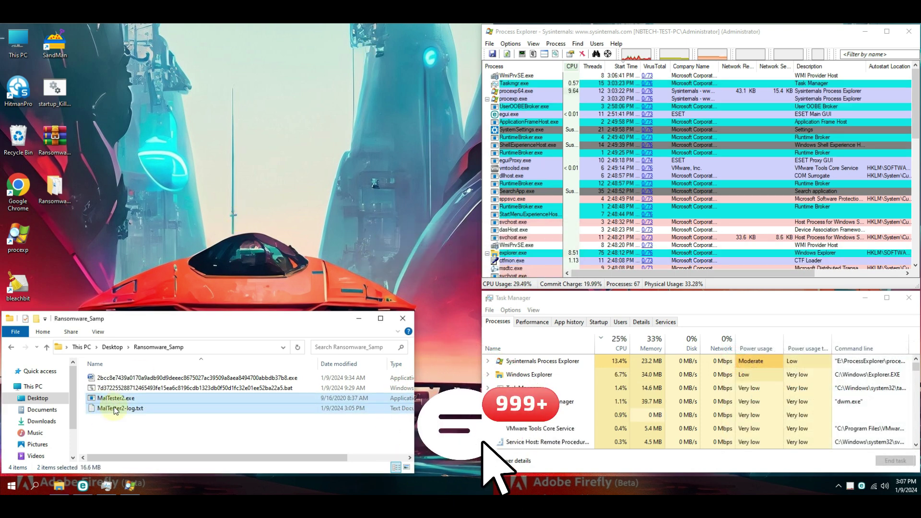
# Run the .bat ransomware sample, then run the .exe sample as administrator
pyautogui.rightClick(113, 387)
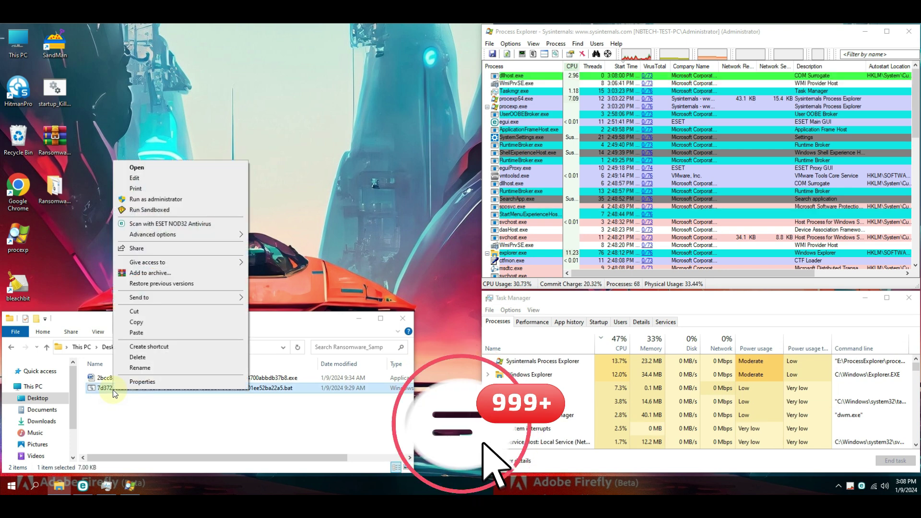
pyautogui.click(144, 170)
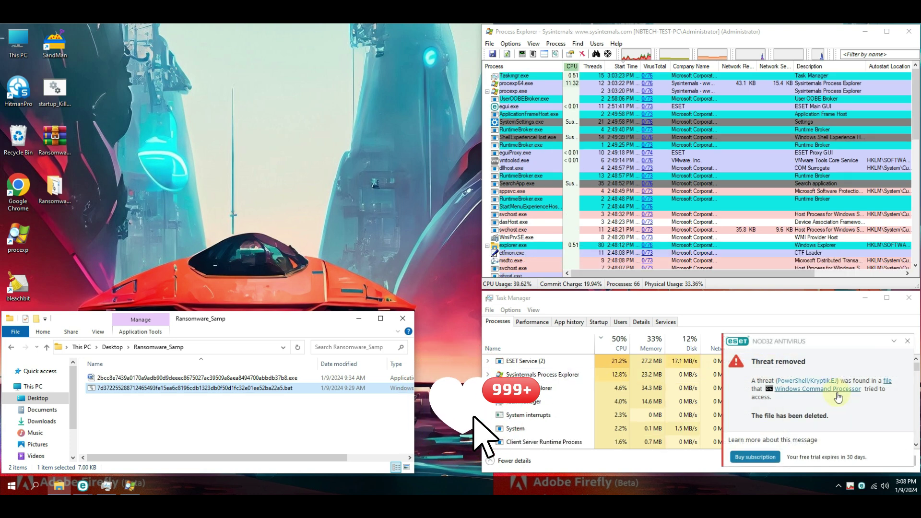
pyautogui.doubleClick(186, 390)
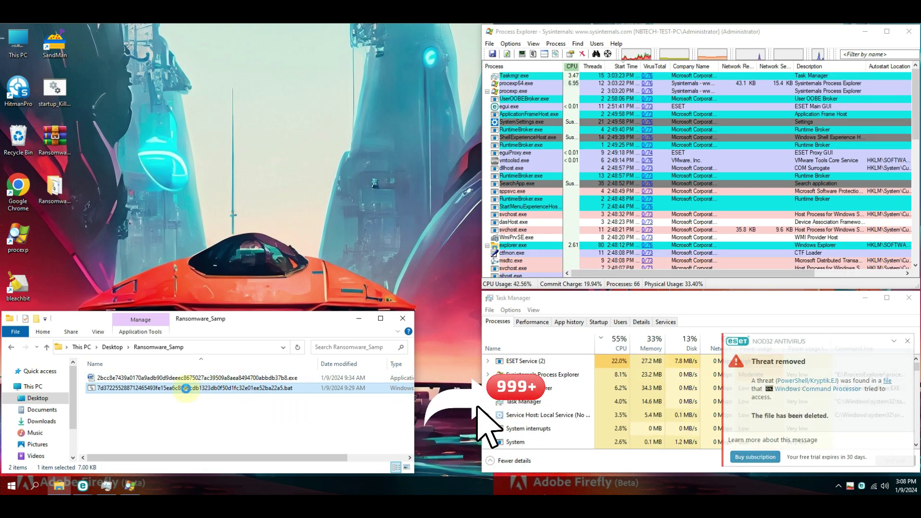
pyautogui.rightClick(186, 389)
pyautogui.click(225, 201)
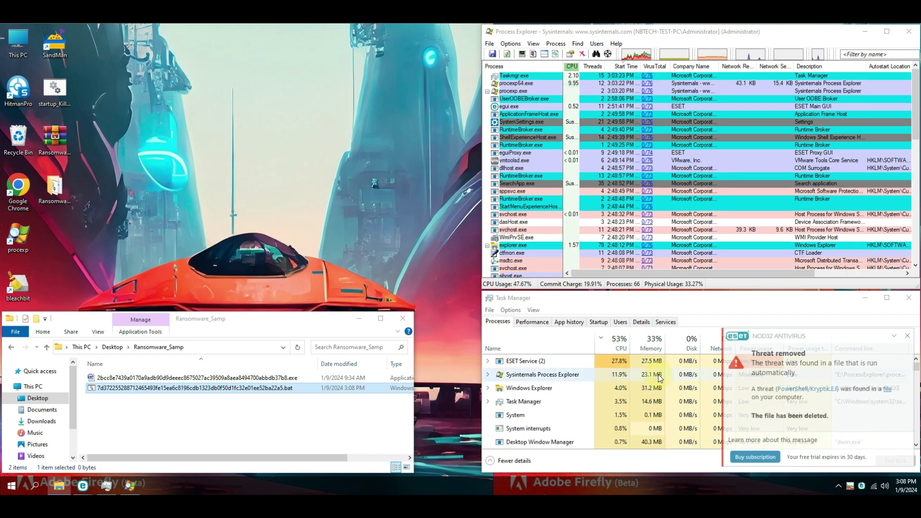
pyautogui.rightClick(191, 380)
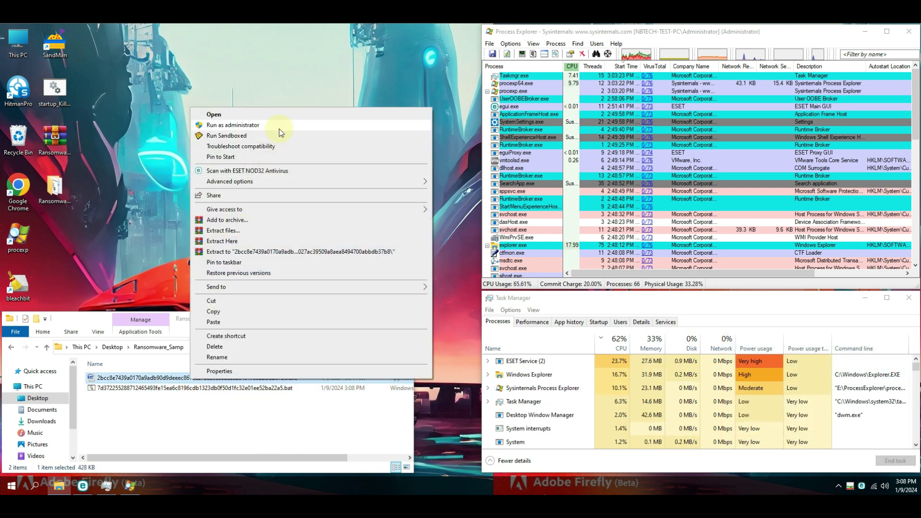
pyautogui.click(278, 126)
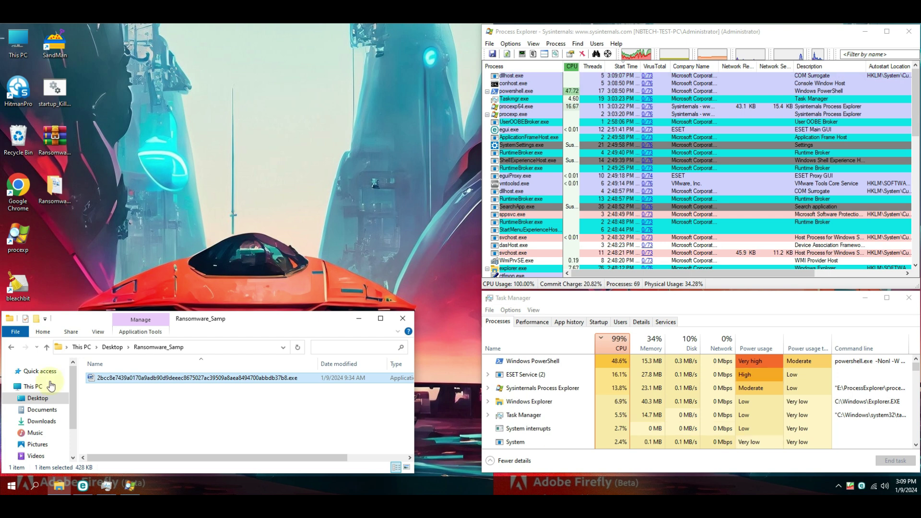
# Open Test_File_3.txt from Documents to confirm its text is intact
pyautogui.click(37, 409)
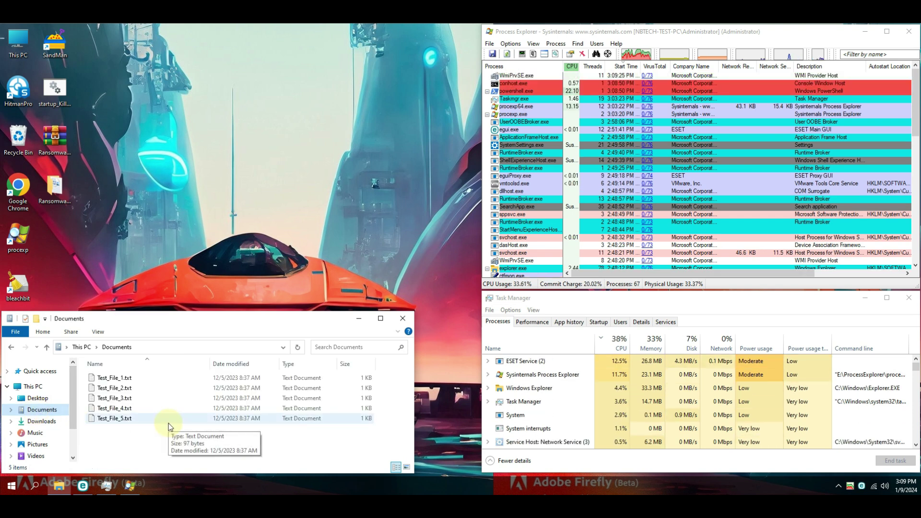
pyautogui.click(117, 400)
pyautogui.doubleClick(117, 401)
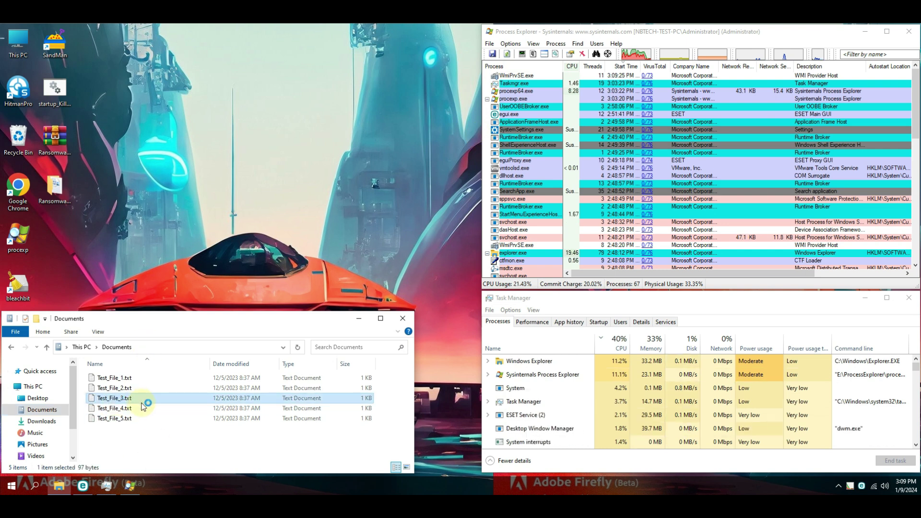
pyautogui.moveTo(77, 108); pyautogui.dragTo(181, 109)
pyautogui.hotkey('alt', 'F4')
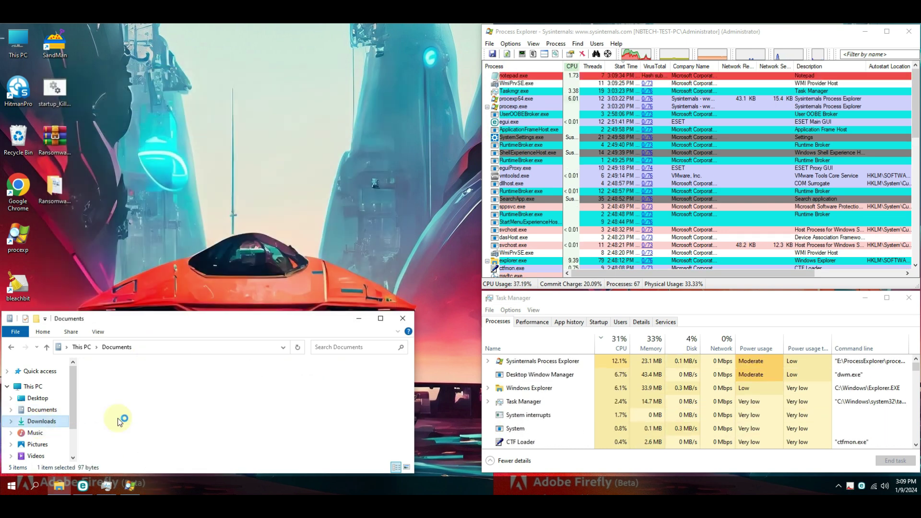
# Check Downloads, Music, Pictures and Videos are untouched, then close Explorer
pyautogui.click(41, 421)
pyautogui.moveTo(232, 315); pyautogui.dragTo(233, 169)
pyautogui.click(35, 286)
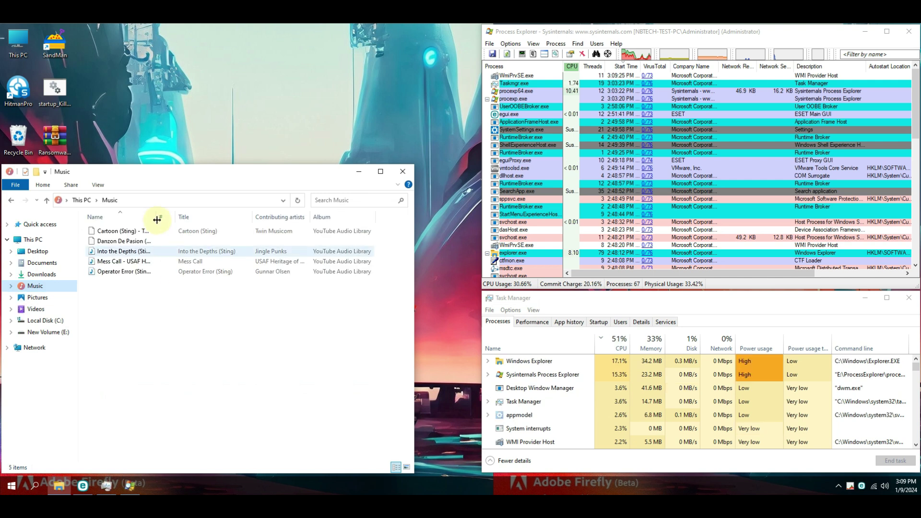
pyautogui.click(37, 297)
pyautogui.click(43, 312)
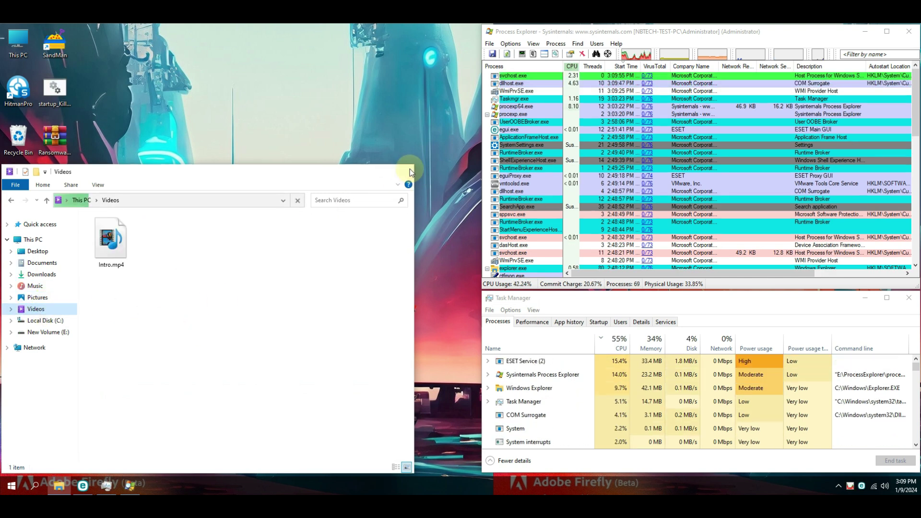
pyautogui.click(410, 171)
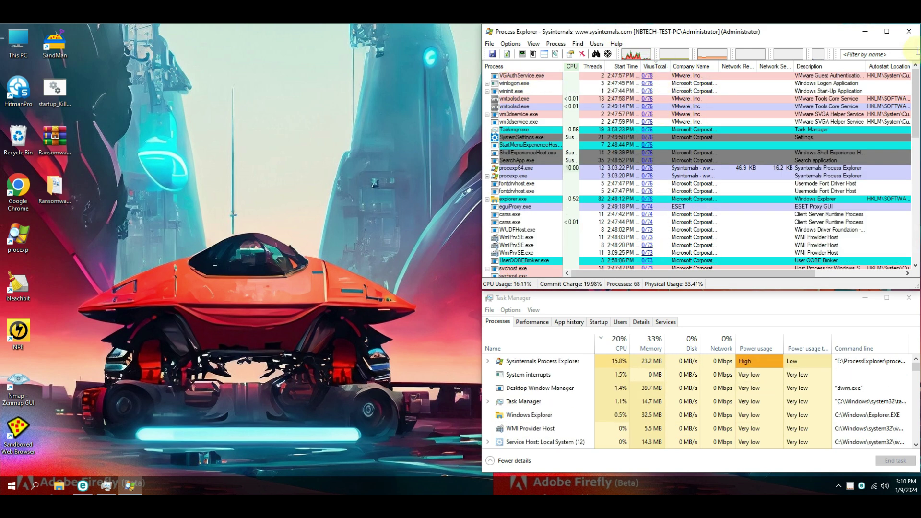
# Close Process Explorer and Task Manager after a glance at startup items
pyautogui.click(909, 31)
pyautogui.click(598, 322)
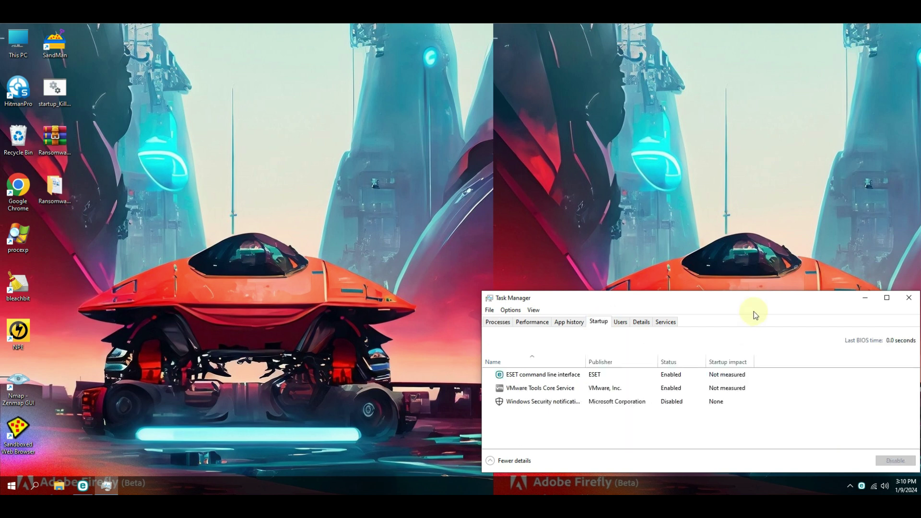
pyautogui.click(909, 298)
# Start an ESET custom scan of operating memory, boot sectors, WMI database and registry
pyautogui.click(83, 486)
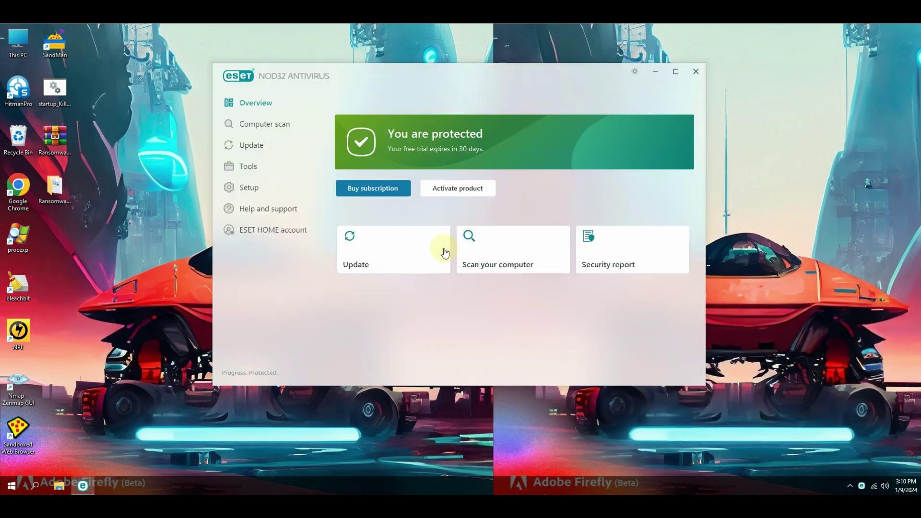
pyautogui.click(268, 127)
pyautogui.click(588, 129)
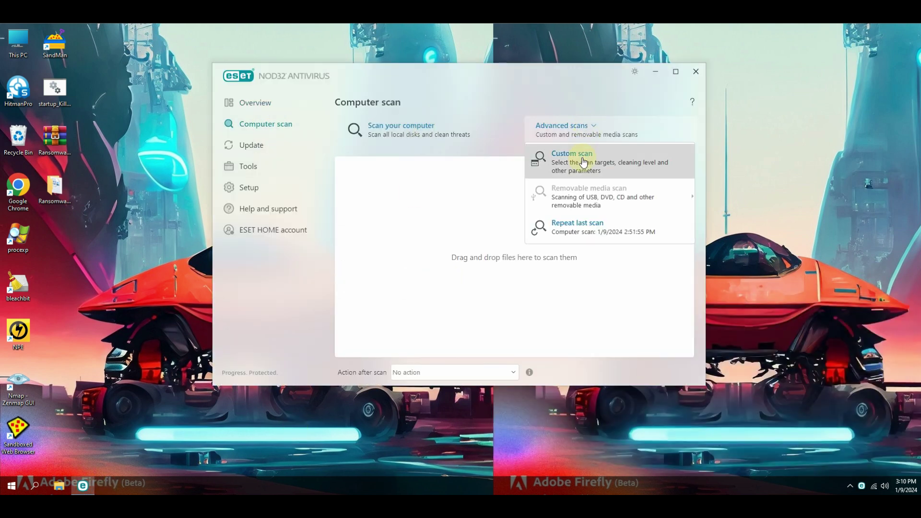
pyautogui.click(583, 160)
pyautogui.click(360, 174)
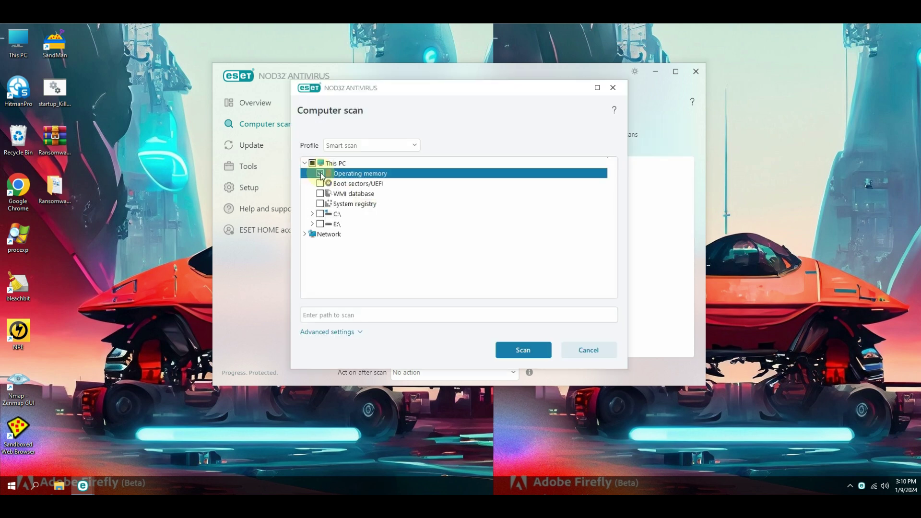
pyautogui.click(359, 193)
pyautogui.click(364, 204)
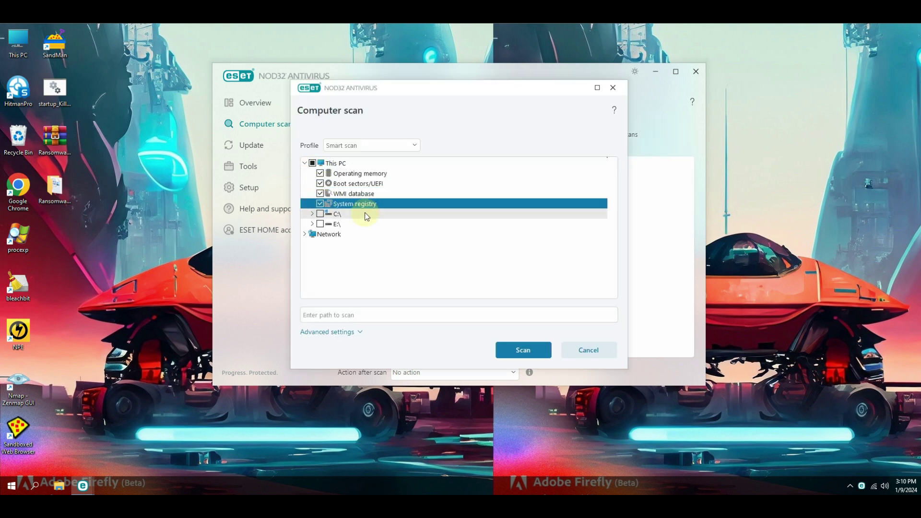
pyautogui.click(517, 353)
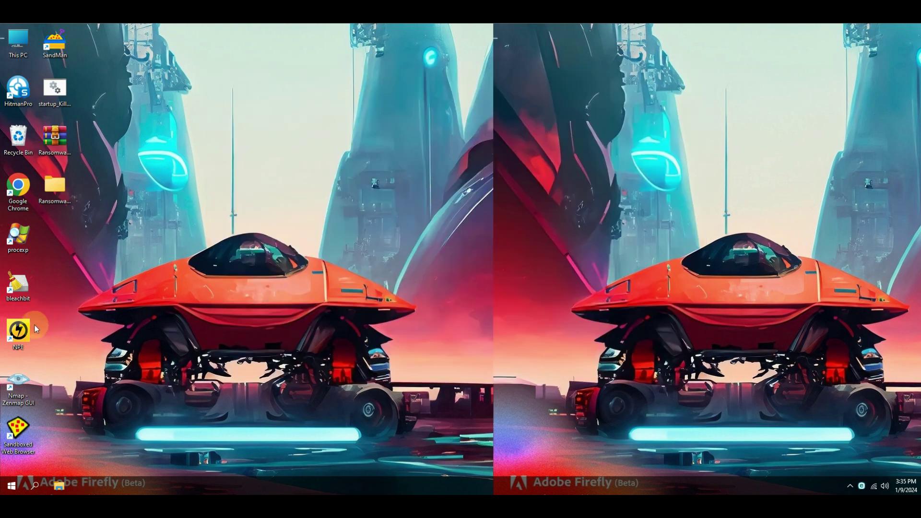
# Review Task Manager's startup entries and processes, then launch Norton Power Eraser
pyautogui.rightClick(319, 483)
pyautogui.click(367, 434)
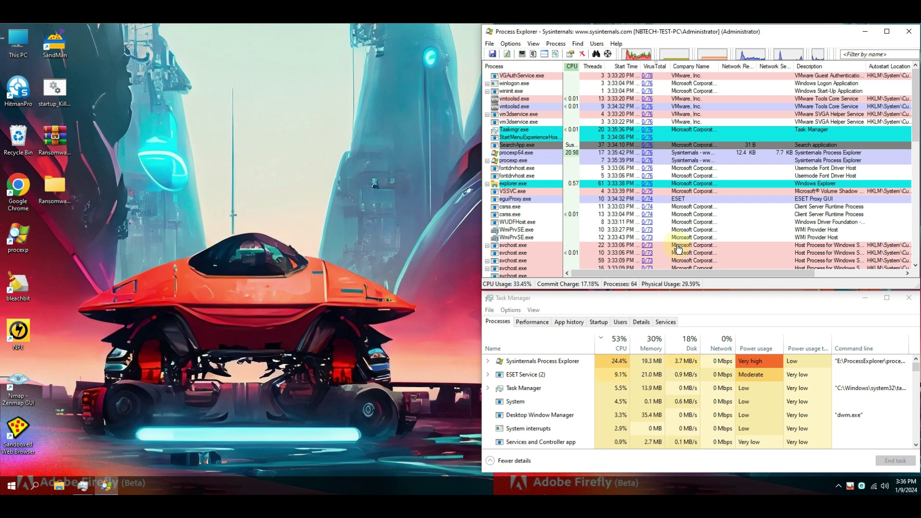
pyautogui.click(909, 32)
pyautogui.click(598, 323)
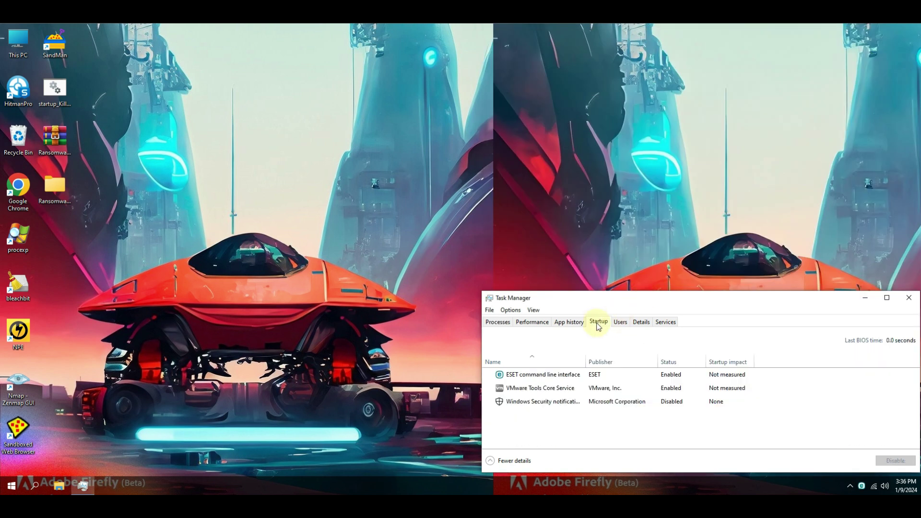
pyautogui.click(502, 328)
pyautogui.click(17, 331)
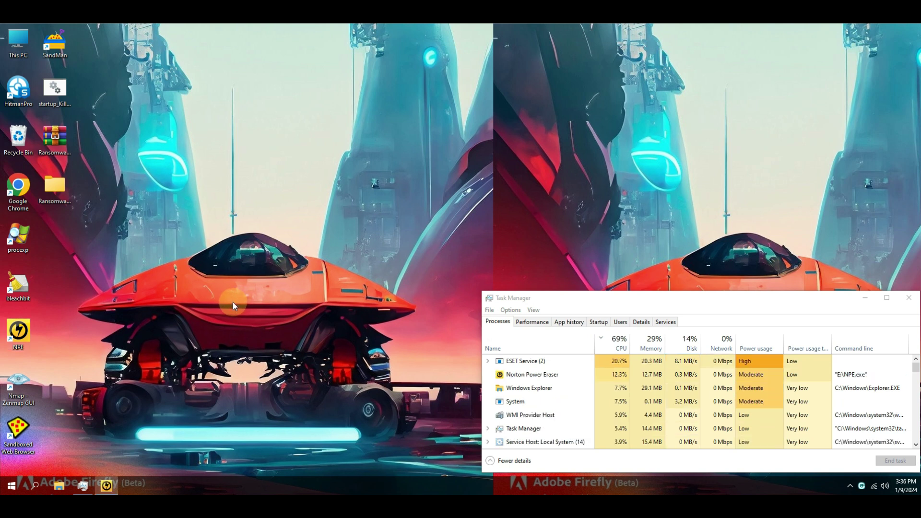
# Run Norton's Full System Scan with rootkit scanning, then exit after No Threats Found
pyautogui.moveTo(461, 133); pyautogui.dragTo(276, 78)
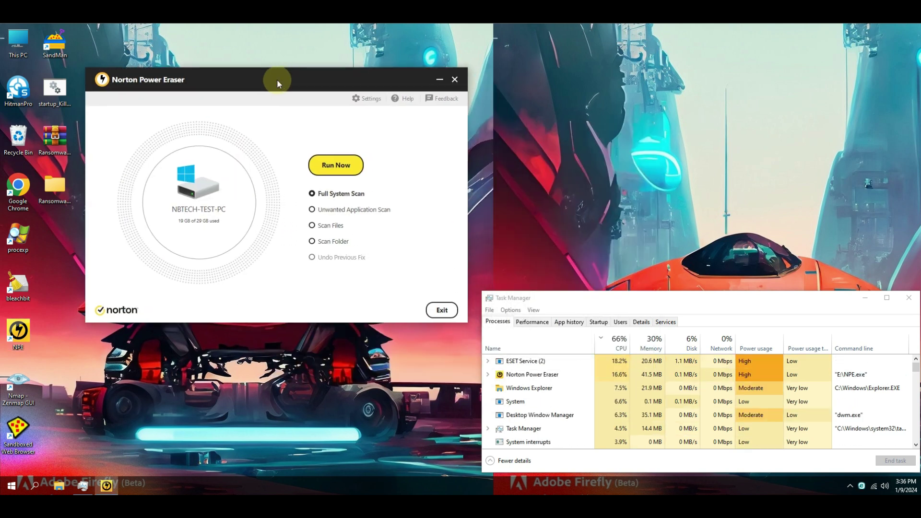
pyautogui.click(367, 100)
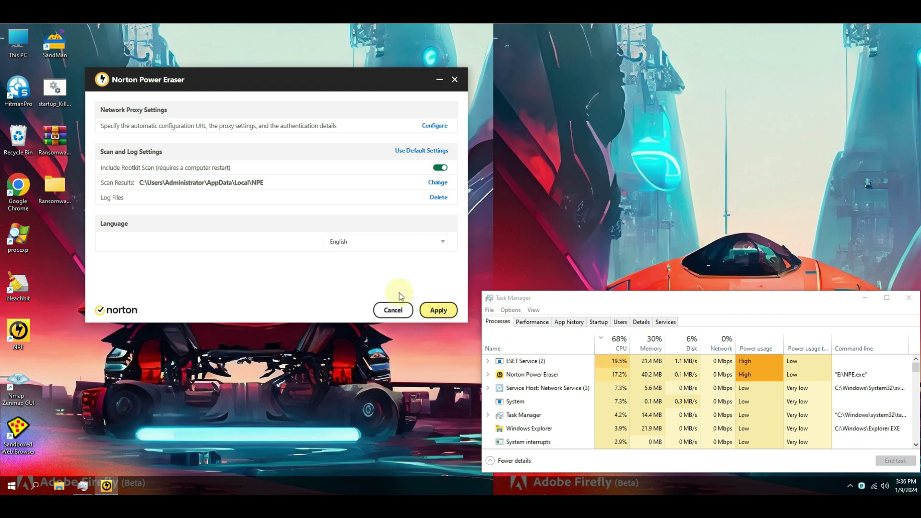
pyautogui.click(443, 318)
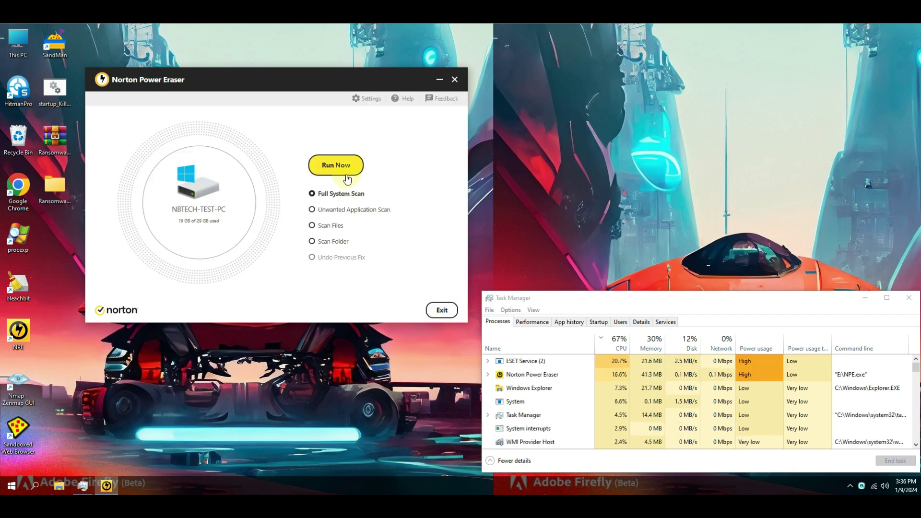
pyautogui.click(335, 165)
pyautogui.click(352, 246)
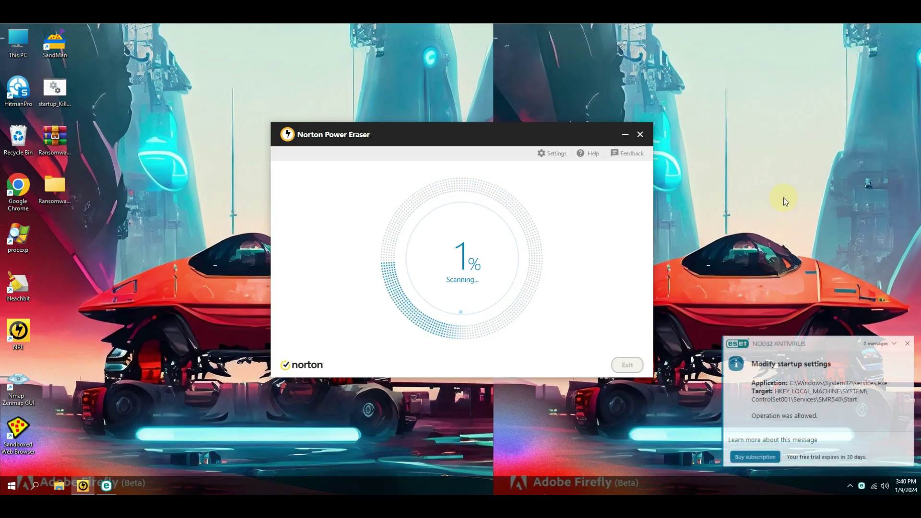
pyautogui.click(907, 344)
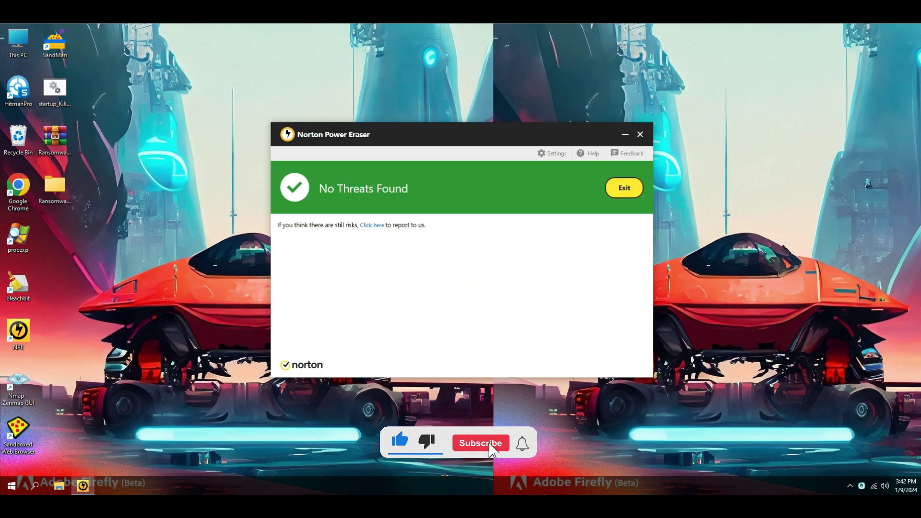
pyautogui.click(626, 190)
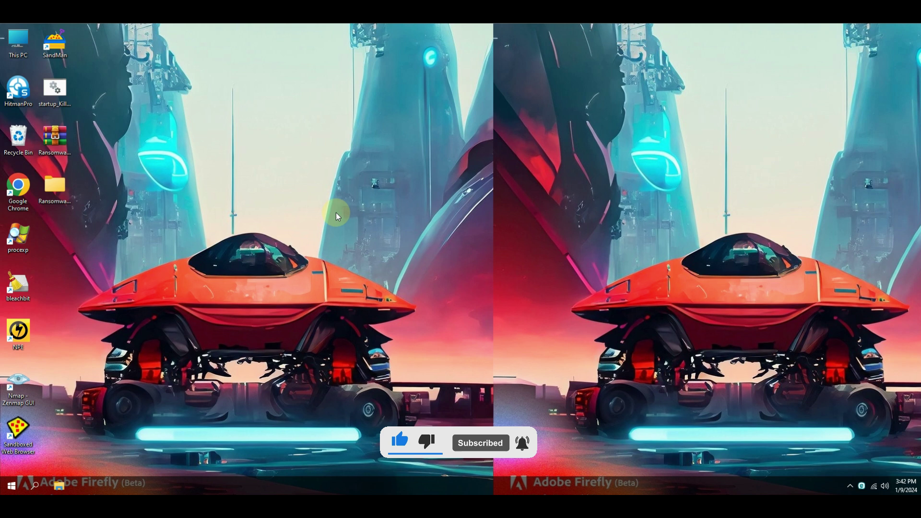
# Run a HitmanPro scan of 1,261,028 objects with no threats, then close it
pyautogui.doubleClick(17, 89)
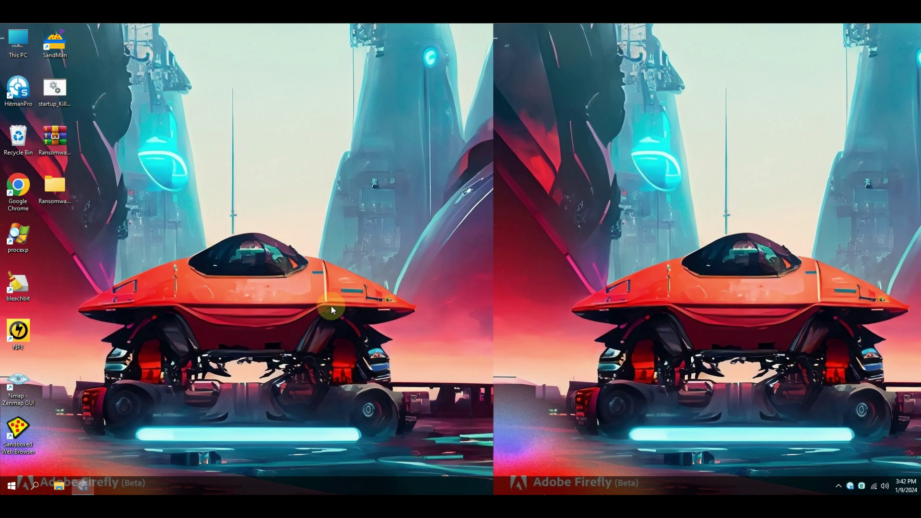
pyautogui.click(541, 372)
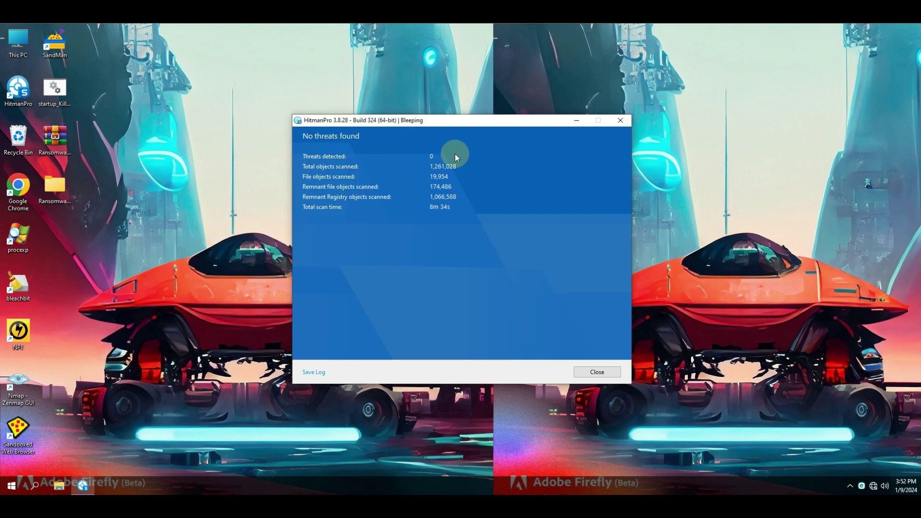
pyautogui.click(622, 124)
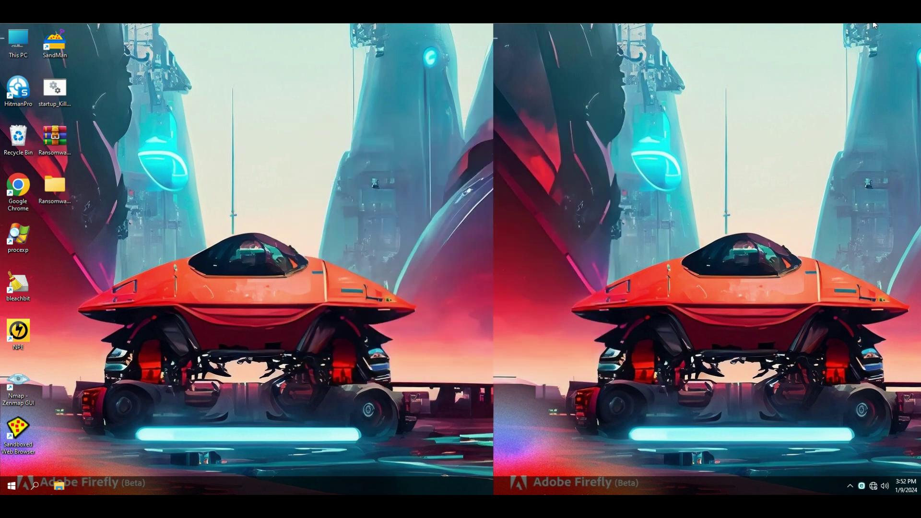